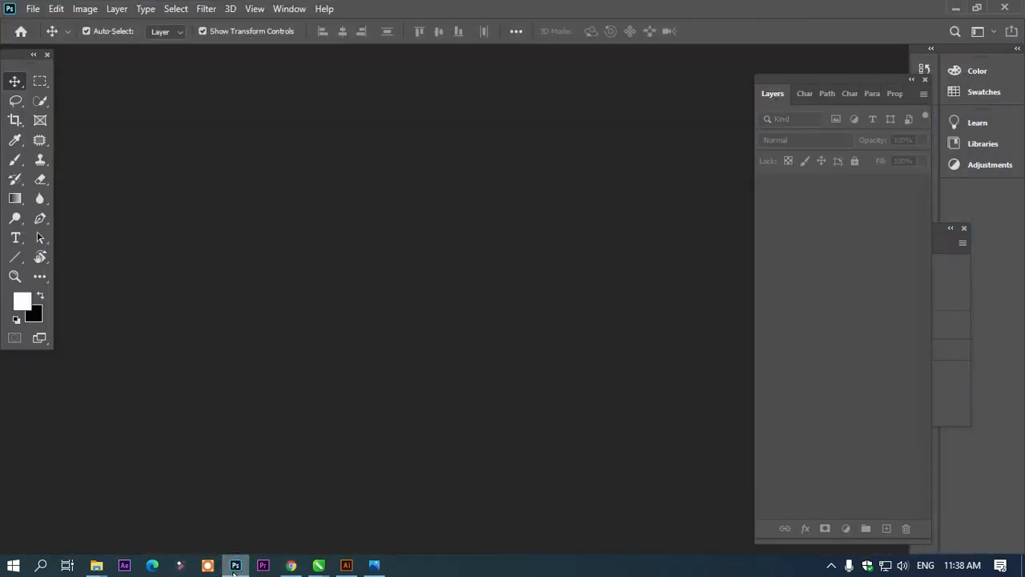
- Create a new 1920 x 1080 pixel RGB document named "Social media Banner -Gaming Accessories" at 300 pixels/inch with a white background
left_click(33, 8)
left_click(448, 162)
key("ctrl+n")
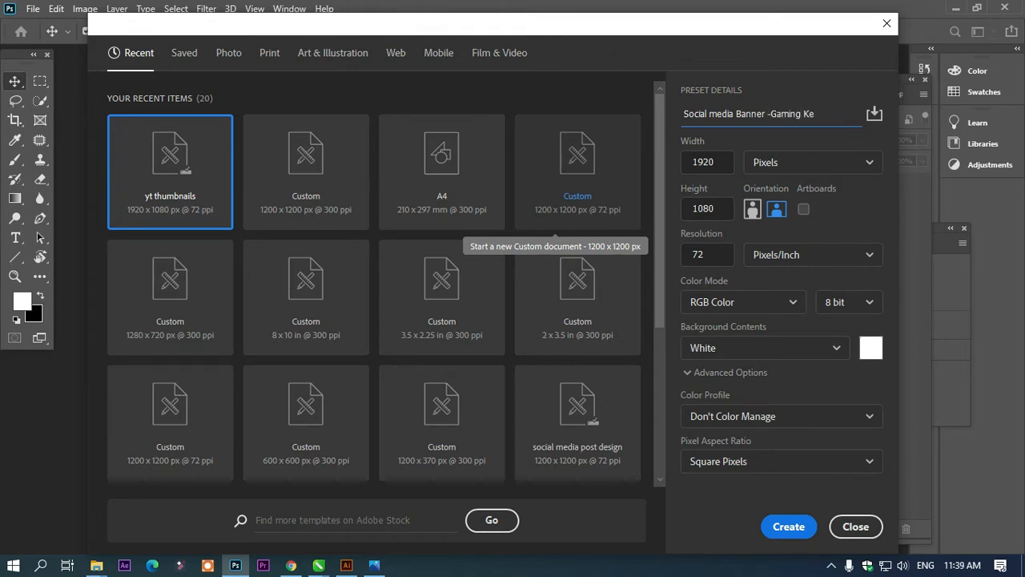
type("essories")
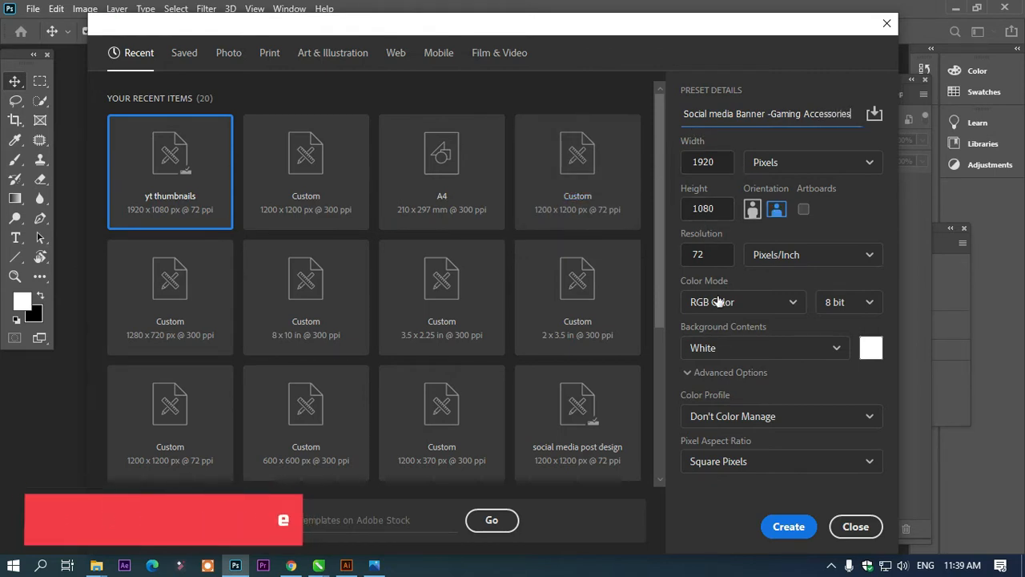
double_click(709, 253)
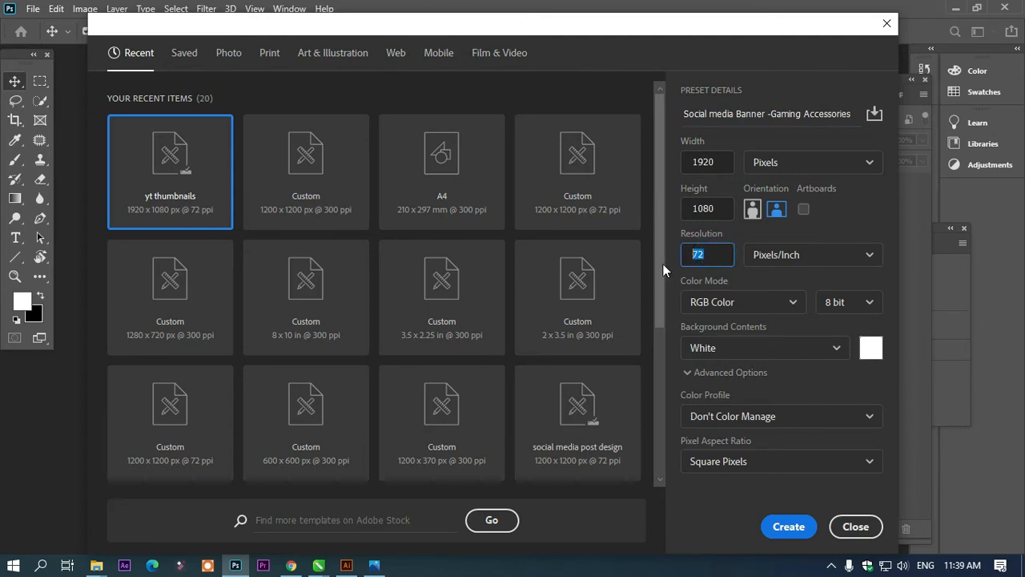
type("300")
left_click(788, 527)
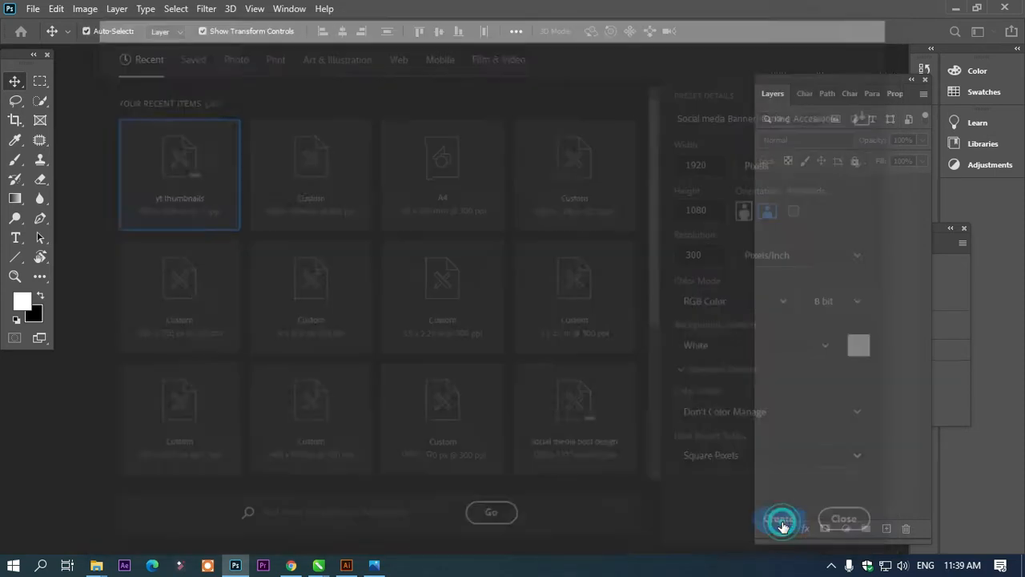
- Draw a rectangle of about 2241 x 1266 px over the entire canvas and fill it with black
left_click(15, 257)
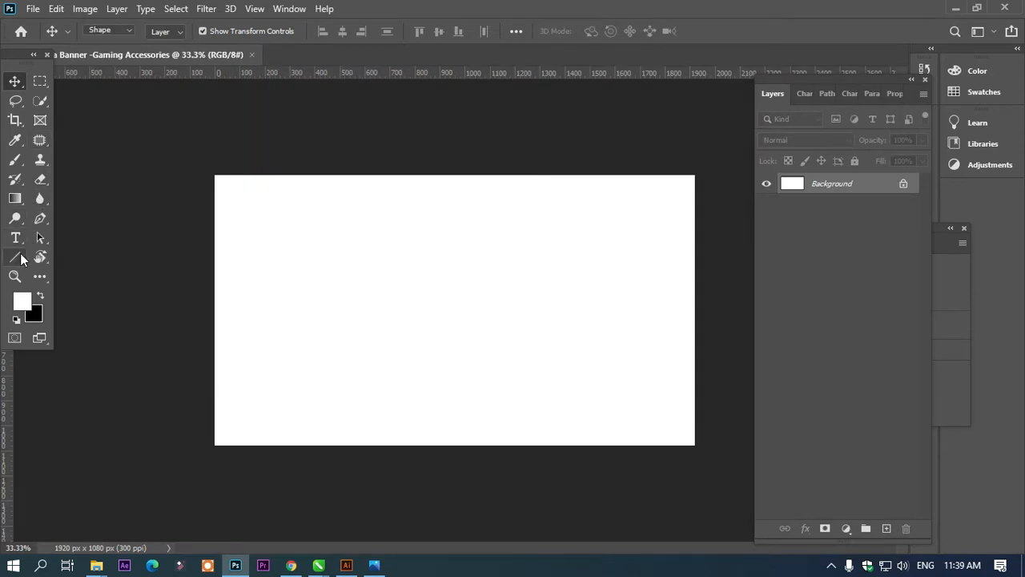
right_click(15, 257)
left_click(69, 257)
left_click_drag(166, 153, 727, 469)
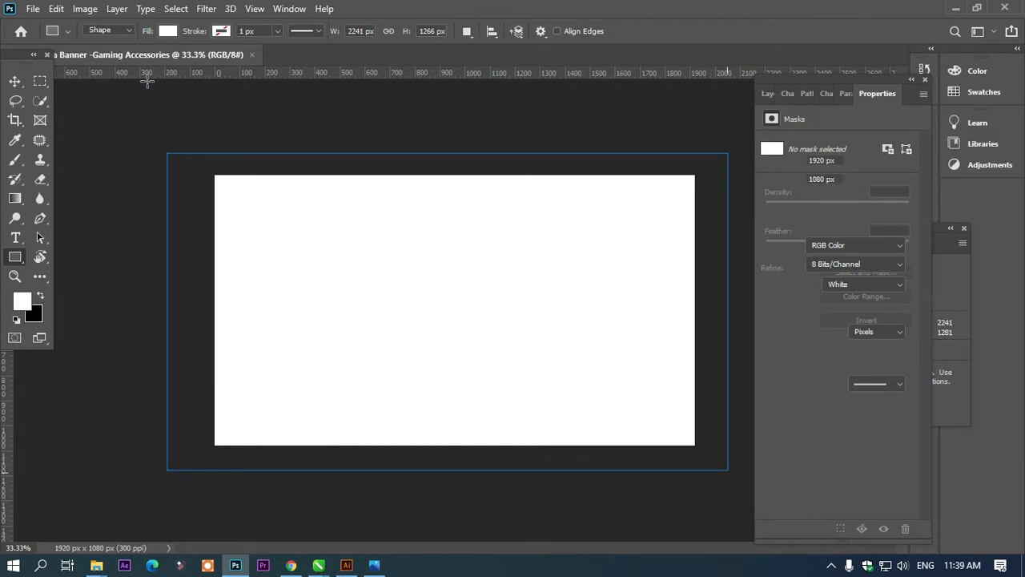
left_click(167, 31)
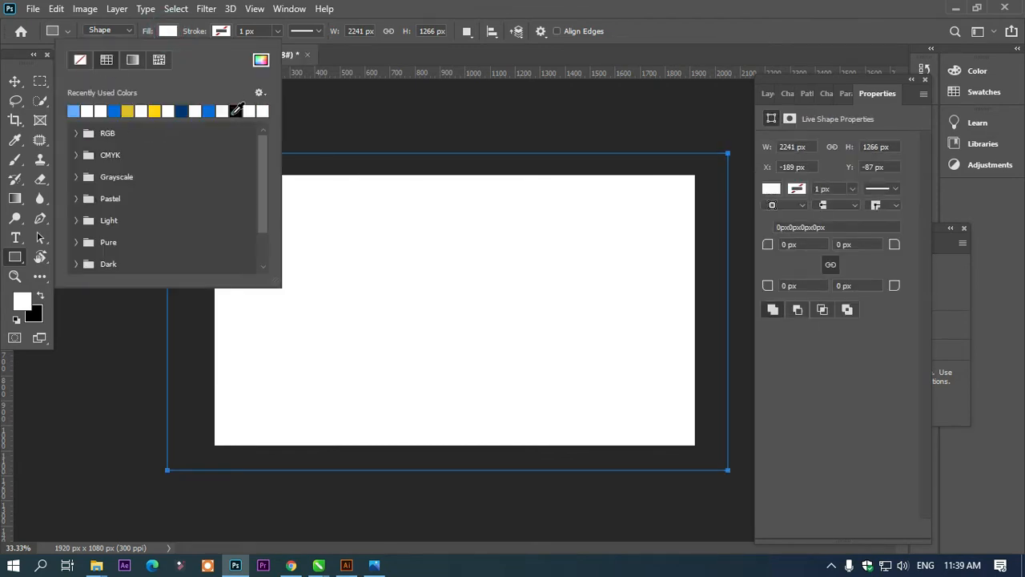
left_click(235, 111)
- Reposition the black rectangle to about X -129 px, Y -93 px, keeping the whole canvas covered
left_click(15, 81)
left_click(379, 142)
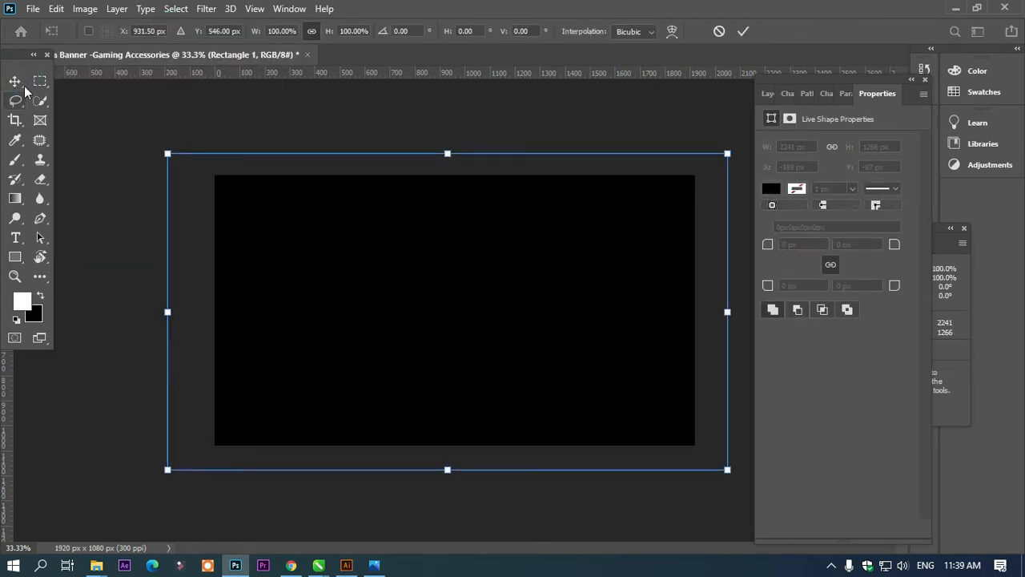
left_click(313, 114)
left_click(443, 213)
left_click_drag(451, 217, 467, 213)
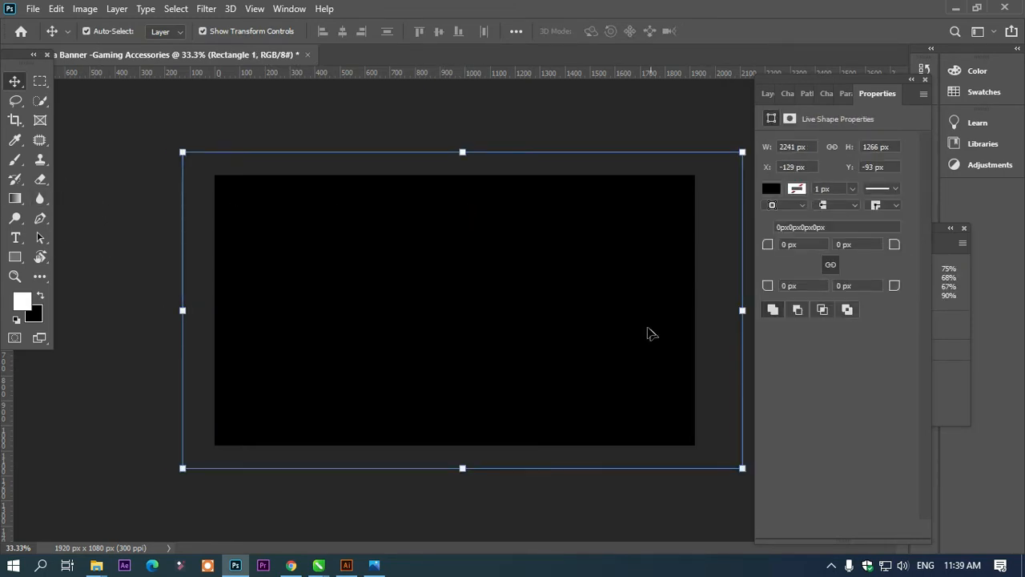
- Add a new layer above the black rectangle and name it "Glowing Effect"
key("F7")
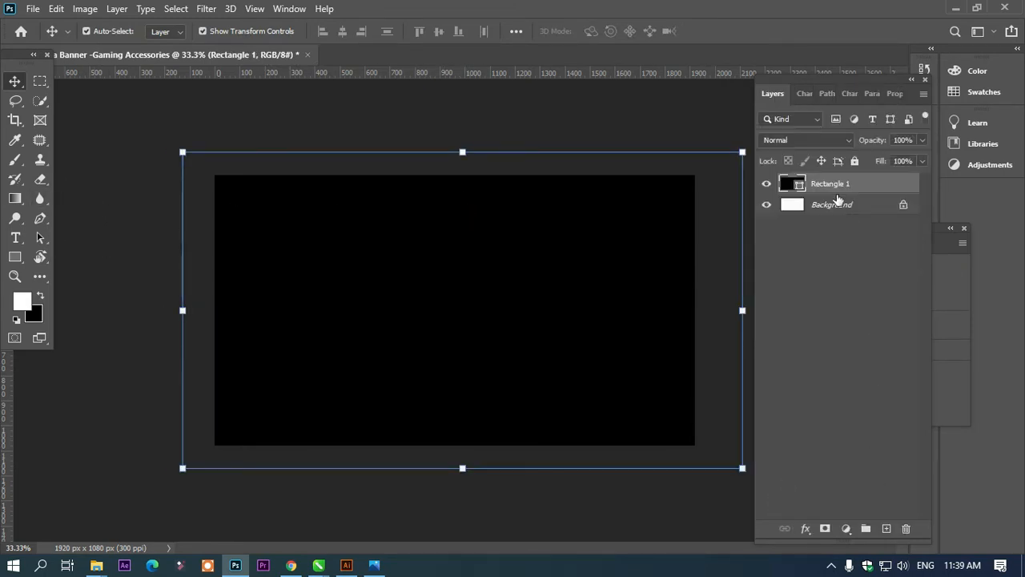
left_click(887, 529)
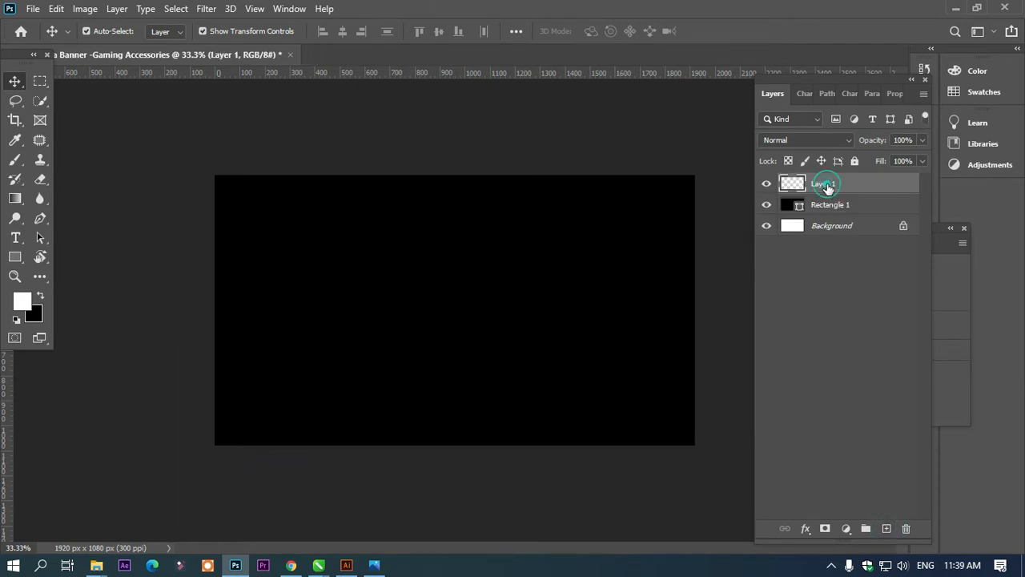
double_click(828, 186)
key("Return")
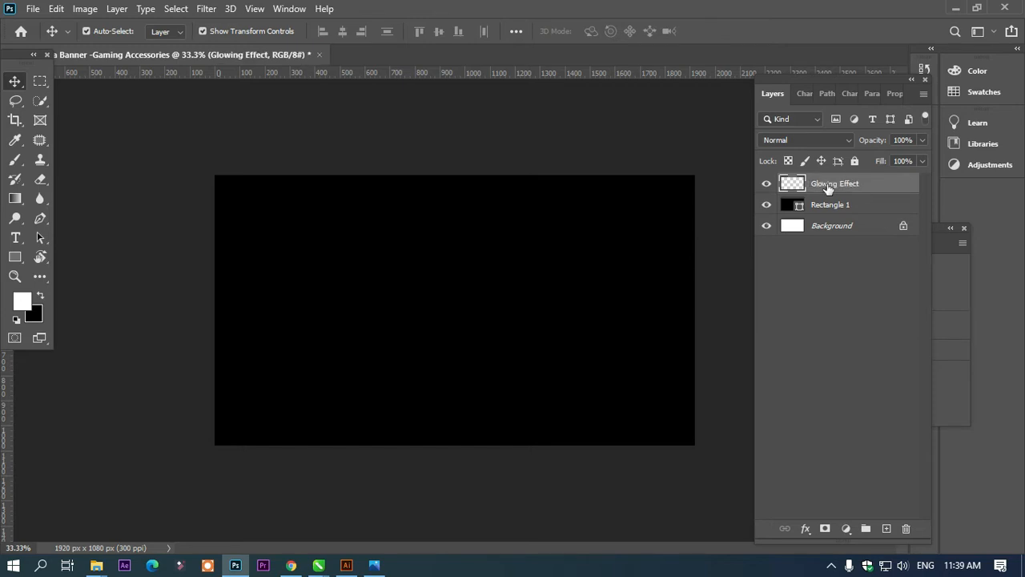
- Set the foreground colour to a fully saturated bright pink with a hue of about 332°
left_click(21, 300)
left_click(784, 260)
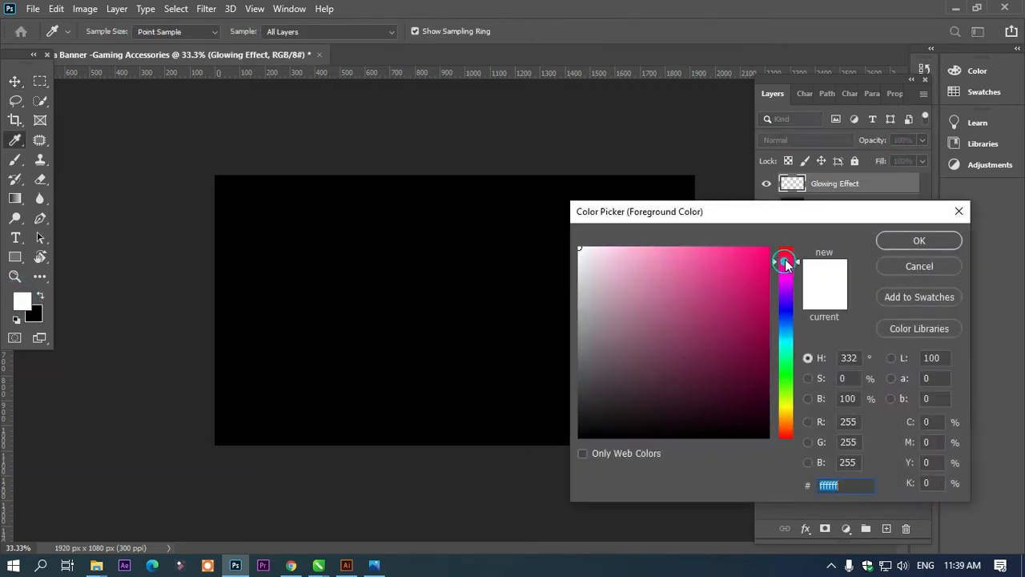
left_click_drag(739, 262, 808, 222)
left_click(904, 240)
key("v")
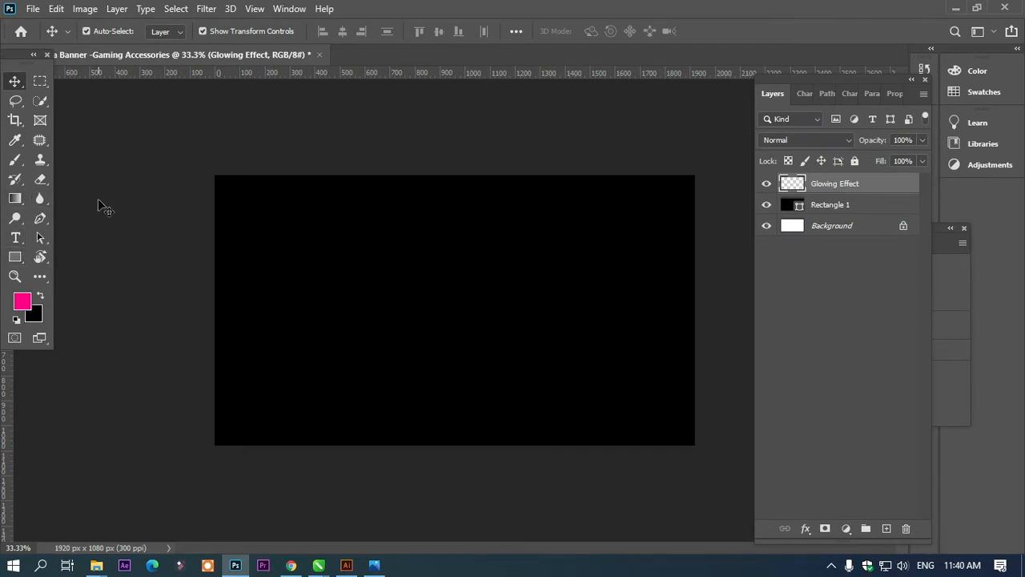
- Paint a soft pink horizontal band across the middle of the canvas with a 500 px brush on the Glowing Effect layer
key("b")
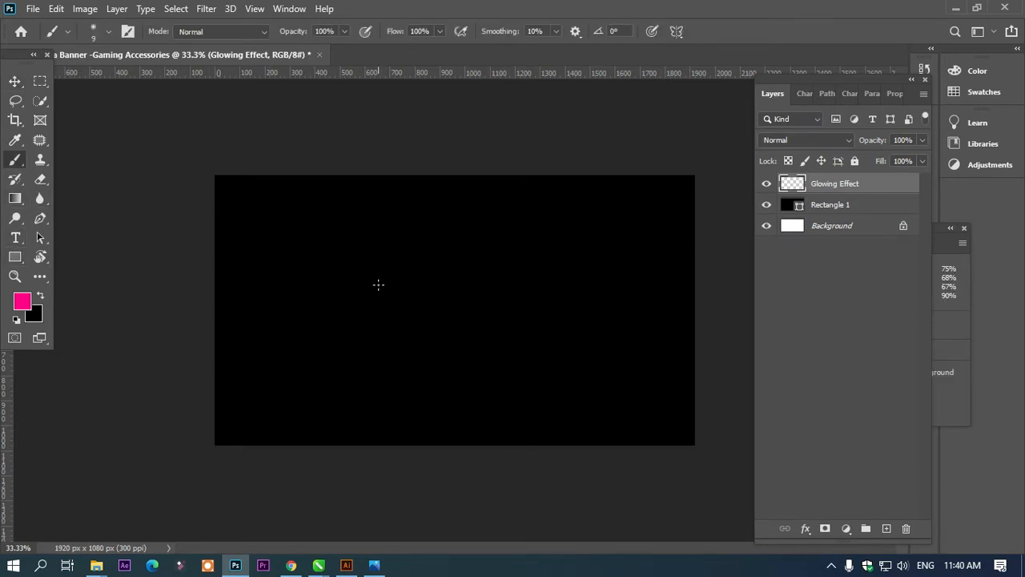
key("bracketright")
key("bracketright")
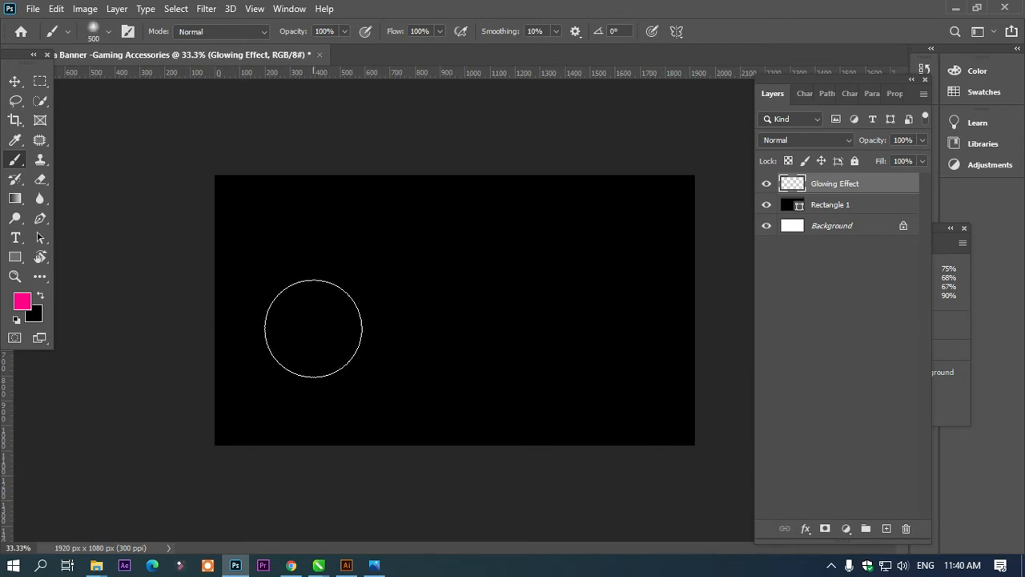
left_click_drag(165, 304, 677, 291)
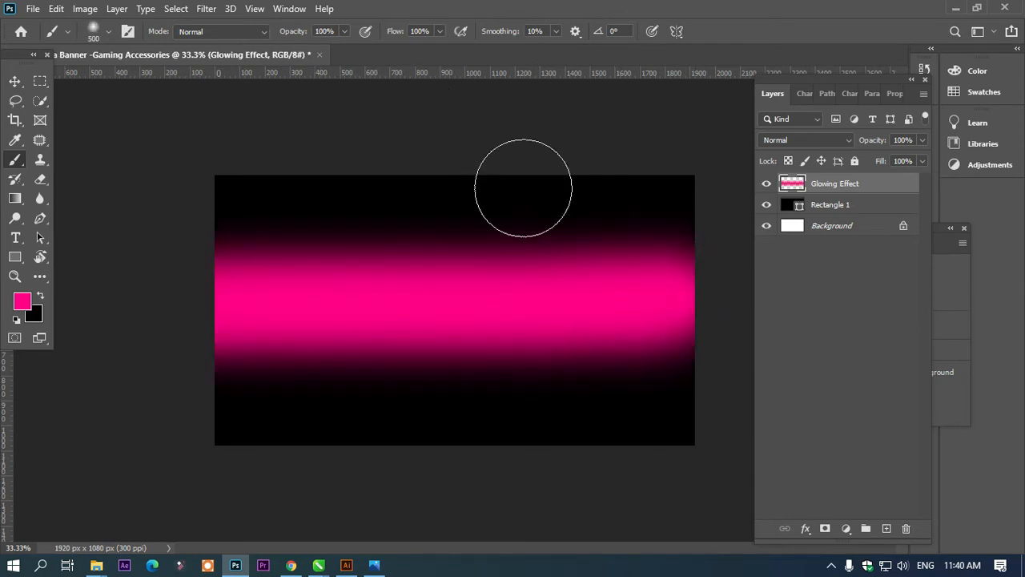
- Try different blending modes on the Glowing Effect layer and set it to Exclusion
left_click(833, 140)
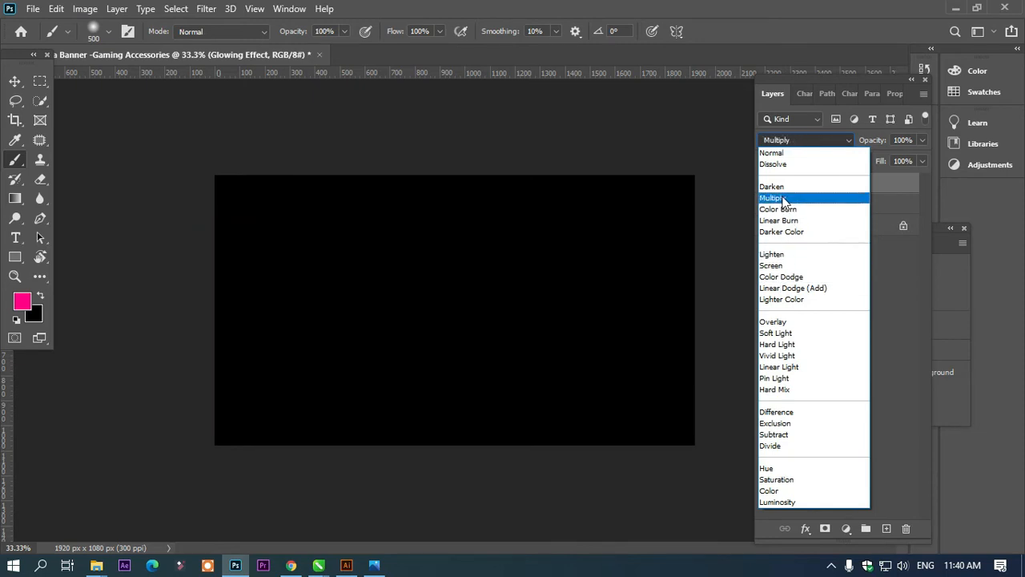
left_click(792, 300)
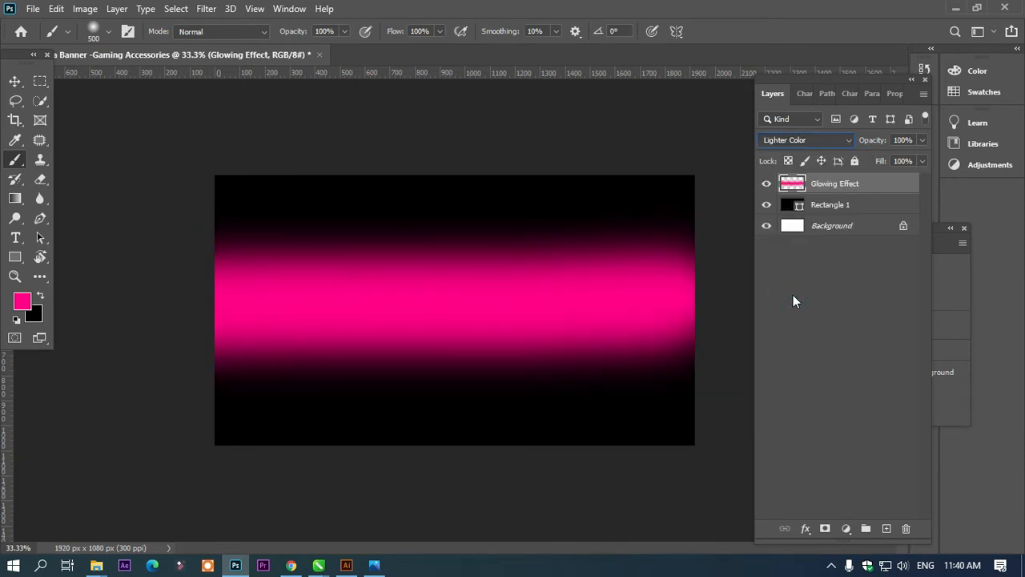
key("Down")
key("Down")
key("Down")
key("Down")
key("Down")
key("Down")
key("Down")
key("Down")
key("Down")
key("Down")
key("Down")
key("Down")
key("Down")
key("Down")
key("Down")
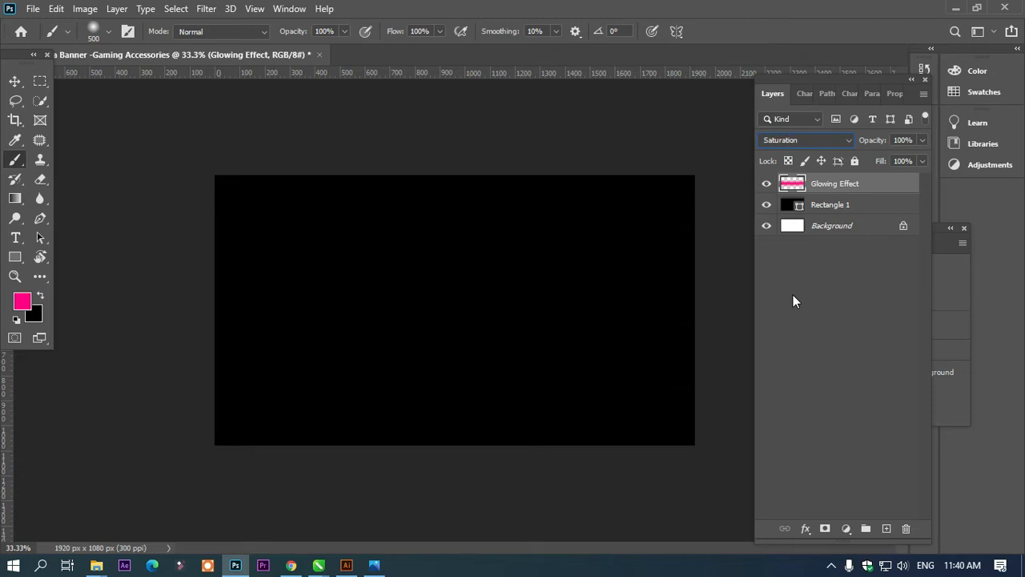
key("Up")
key("Up")
key("Up")
key("Up")
key("Up")
key("Up")
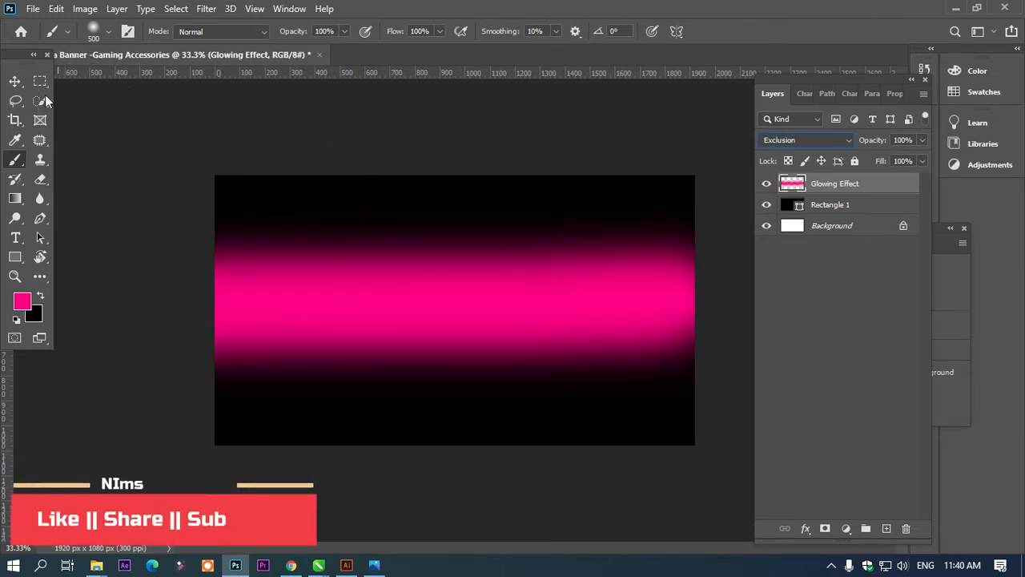
- Reduce the Glowing Effect layer's fill to 55% and its opacity to 66%
left_click(14, 81)
left_click(923, 161)
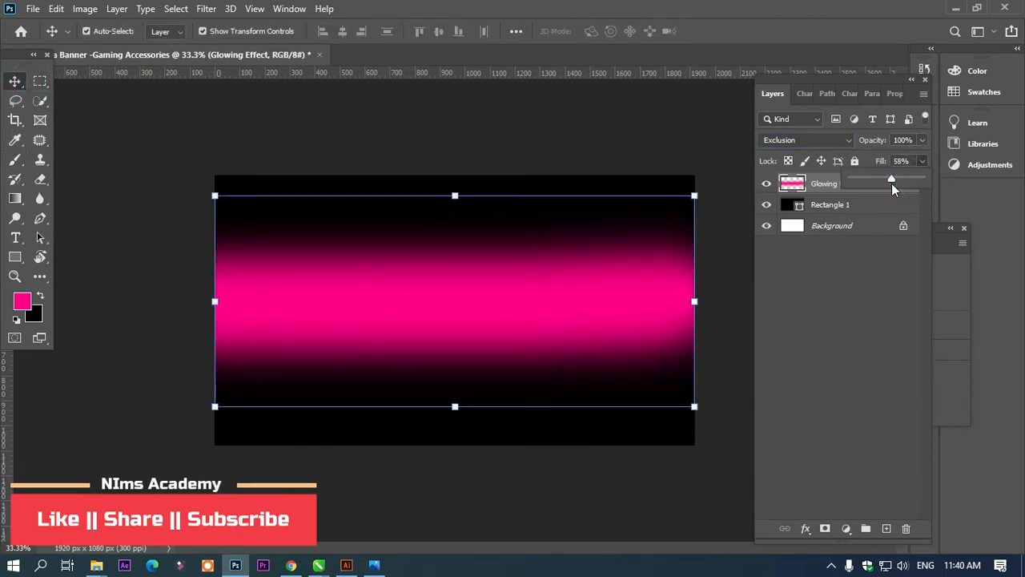
left_click(922, 141)
left_click_drag(921, 156, 897, 162)
- Scale the pink glow to about 107% width and 57% height and place it across the lower part of the canvas
mouse_move(558, 322)
left_mouse_down()
mouse_move(567, 339)
mouse_move(557, 336)
left_mouse_up()
left_click_drag(755, 317, 727, 318)
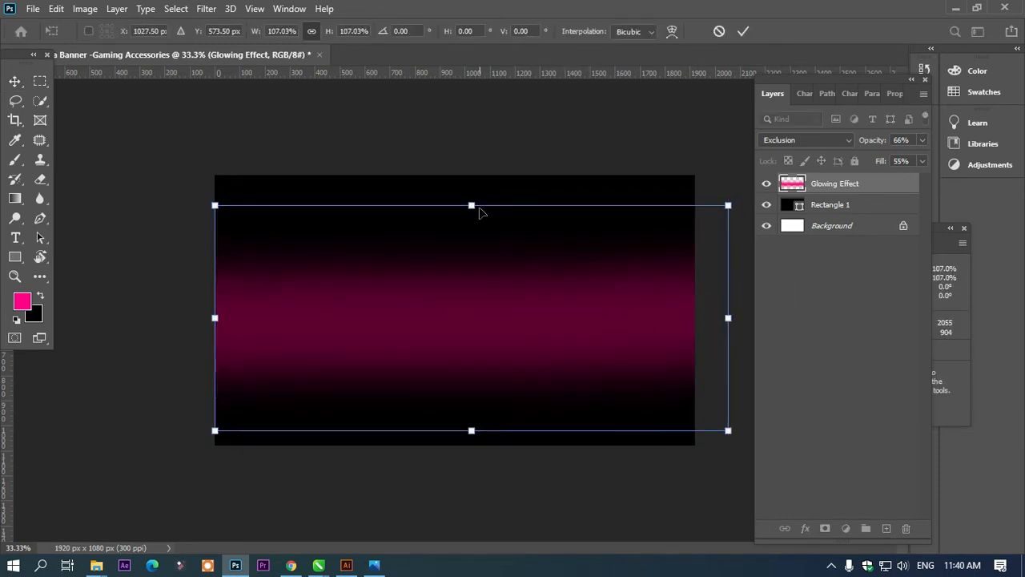
left_click_drag(482, 200, 490, 309)
left_click_drag(500, 363, 498, 375)
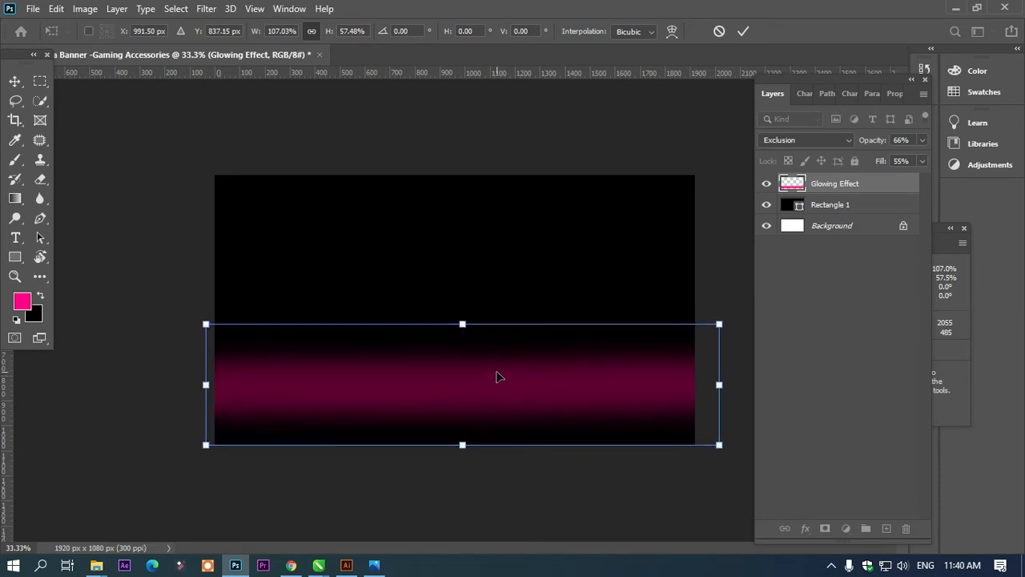
key("Return")
left_click(576, 126)
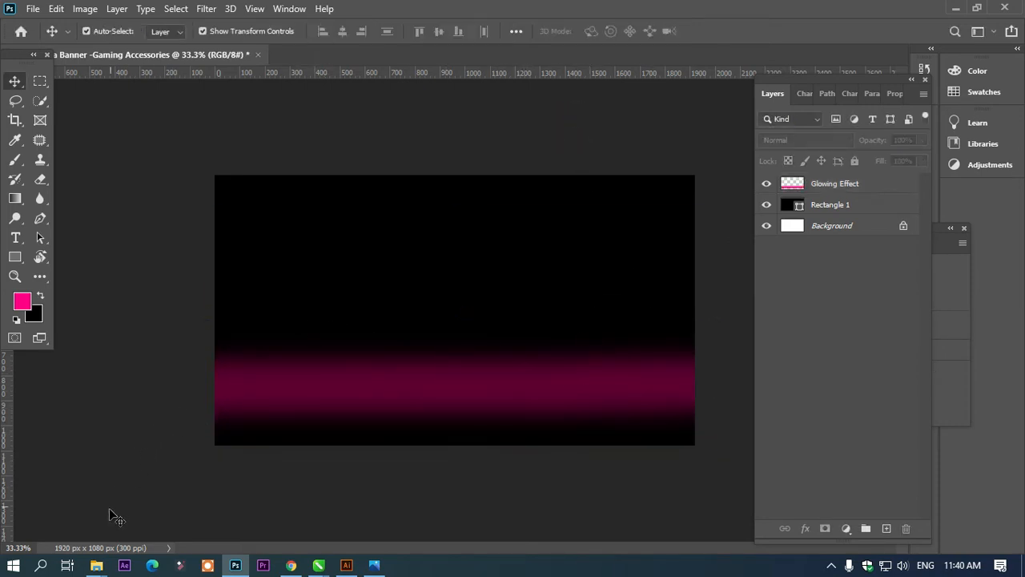
- Switch to Chrome and copy the rainbow keyboard and mouse image from the gaming keyboard image search
mouse_move(96, 564)
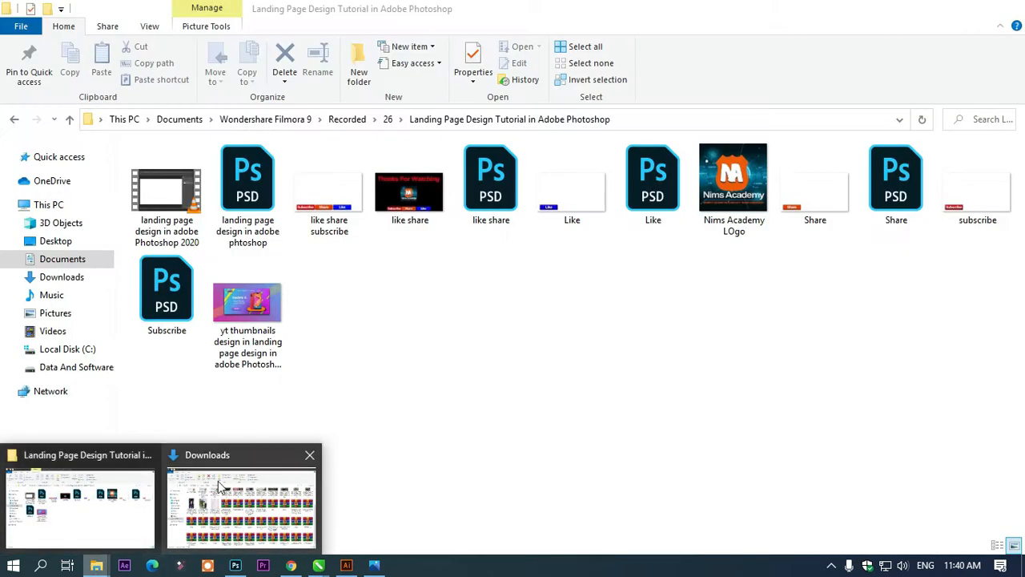
mouse_move(206, 478)
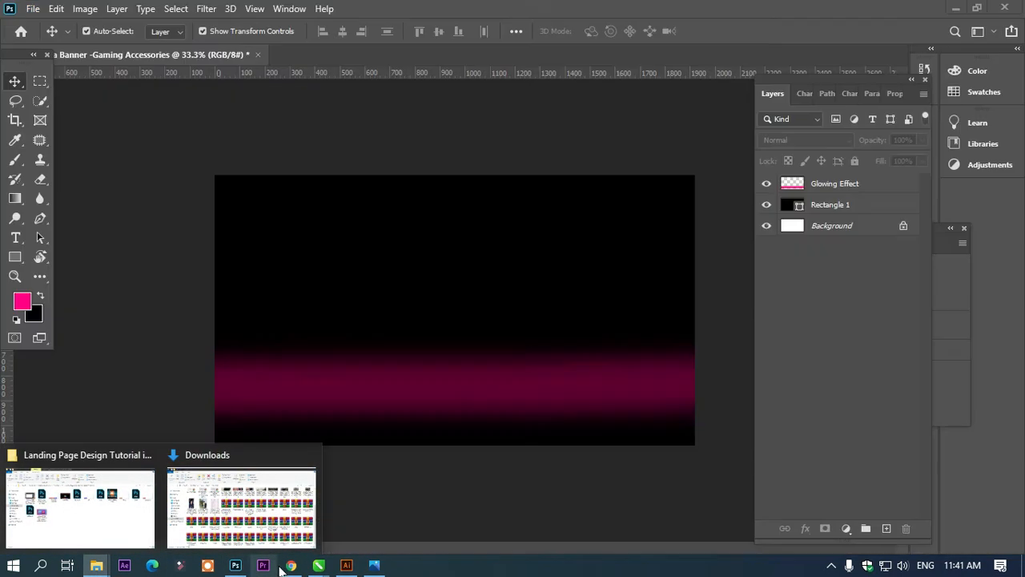
left_click(290, 564)
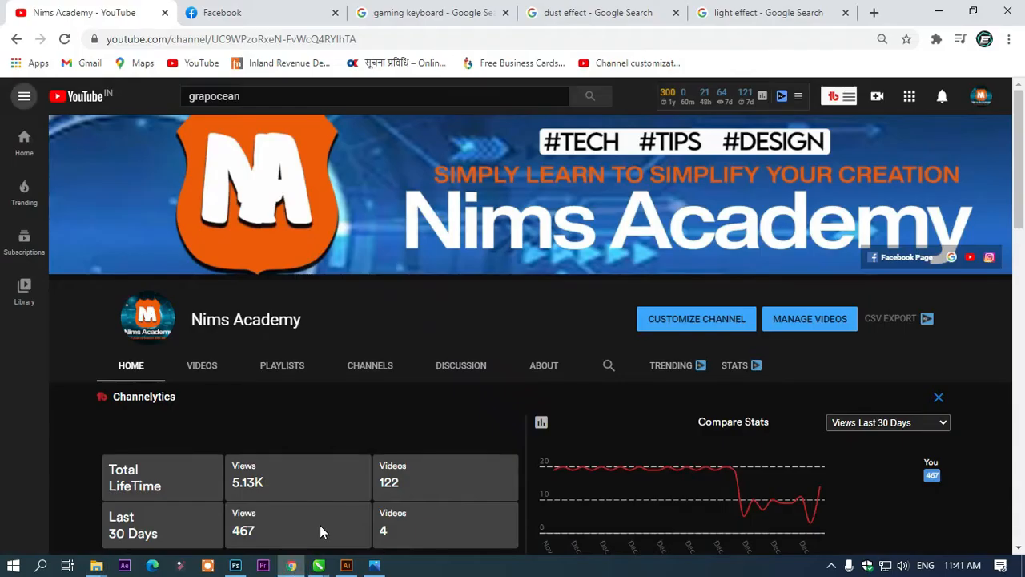
left_click(471, 21)
right_click(735, 231)
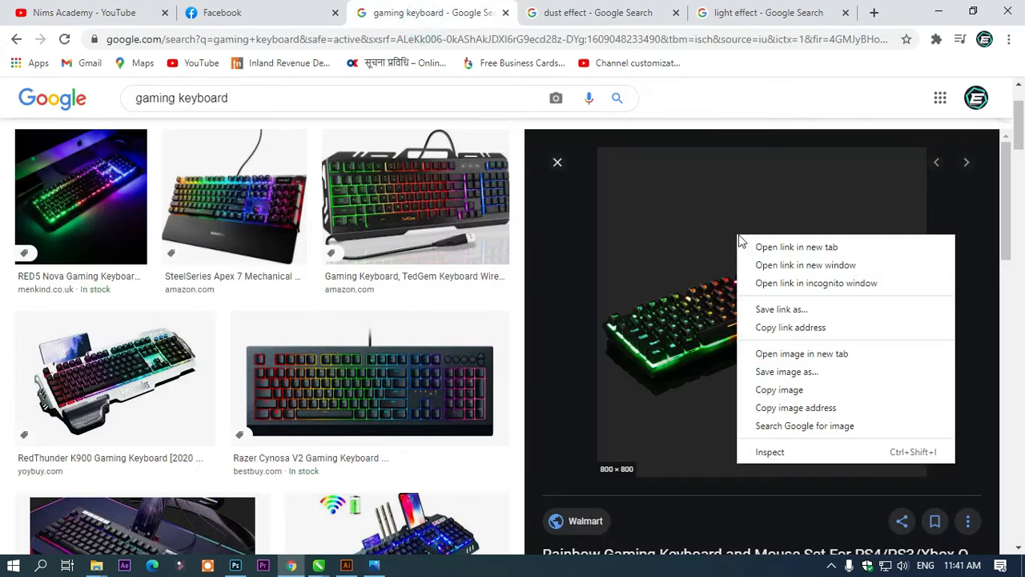
left_click(787, 389)
- Switch back to Photoshop and paste the keyboard and mouse image into the banner as a new layer
left_click(235, 565)
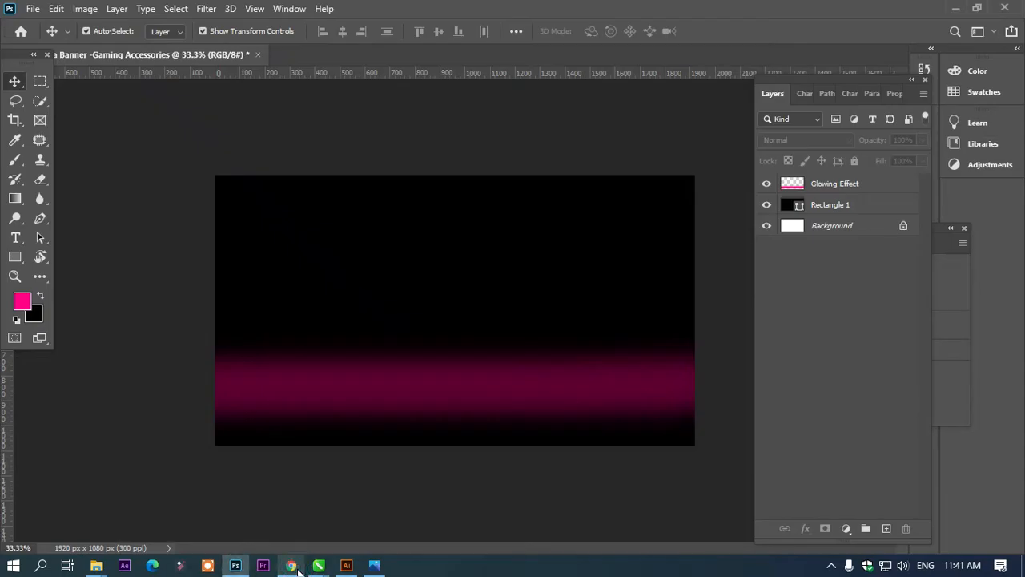
left_click(232, 568)
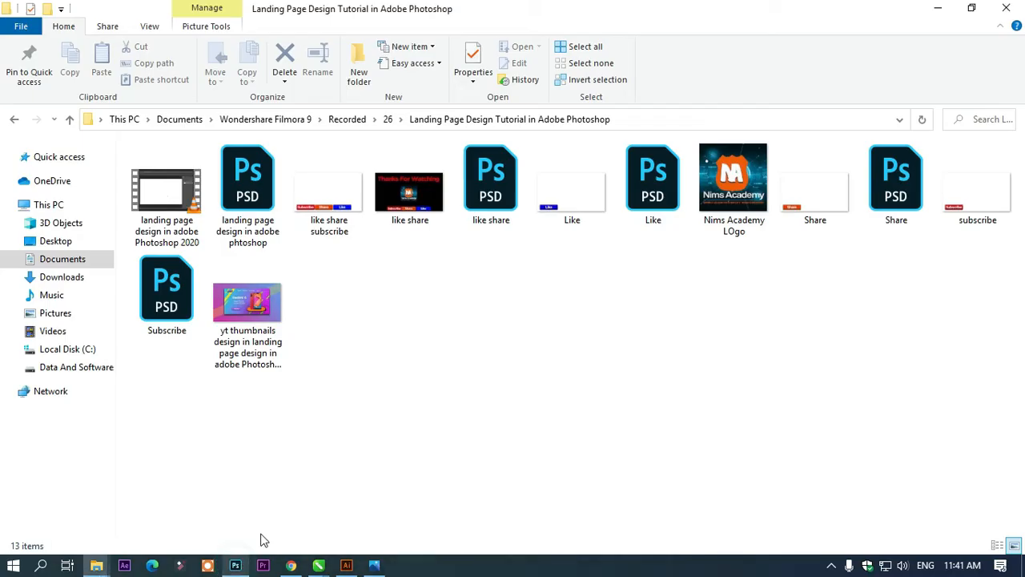
left_click(238, 568)
key("ctrl+v")
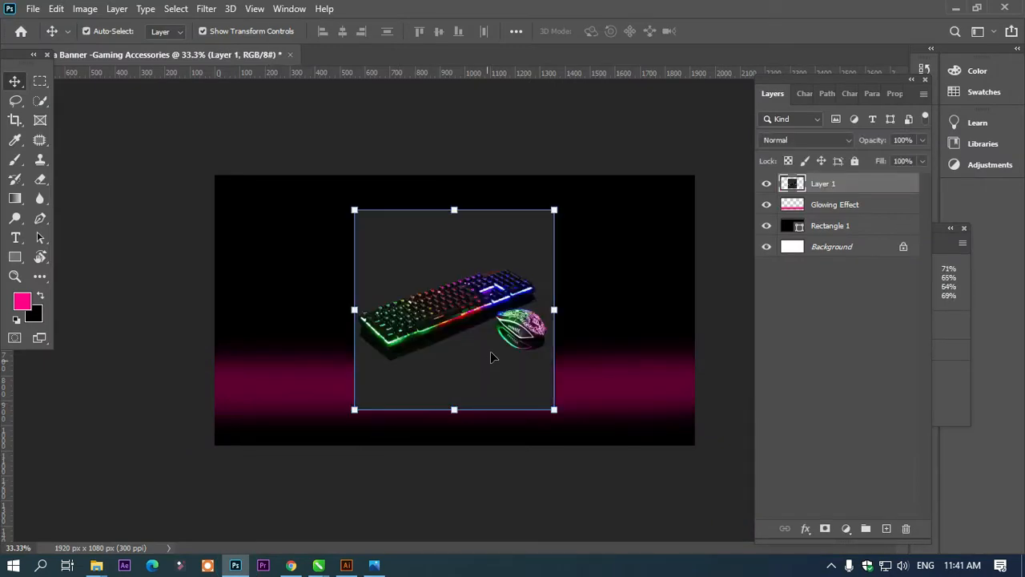
- Enlarge the keyboard and mouse image to about 1357 x 1146 px and place it over the right side of the canvas
left_click_drag(556, 310, 719, 317)
mouse_move(642, 306)
left_mouse_down()
mouse_move(630, 327)
mouse_move(617, 314)
mouse_move(627, 306)
left_mouse_up()
key("Return")
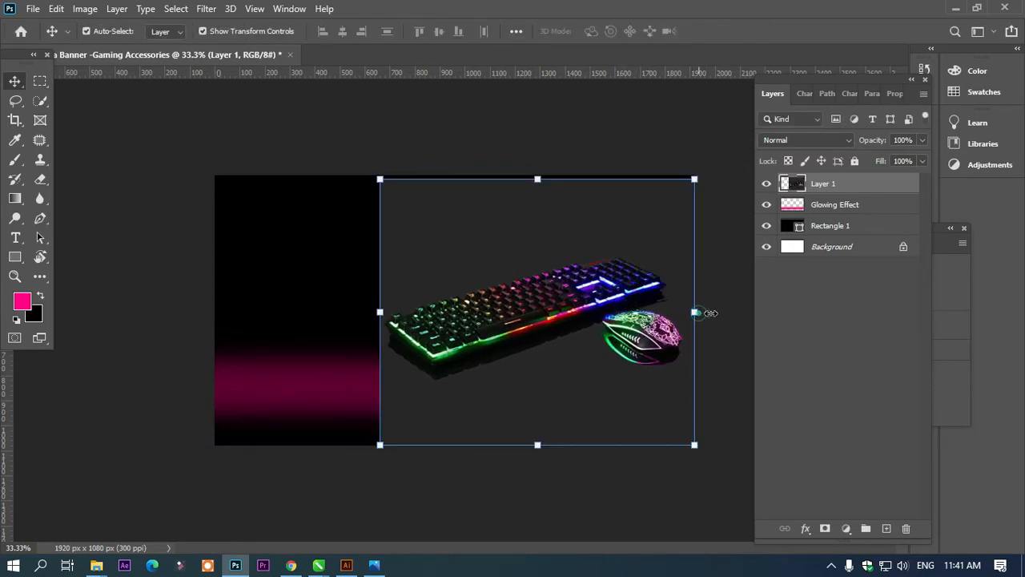
left_click_drag(697, 313, 653, 298)
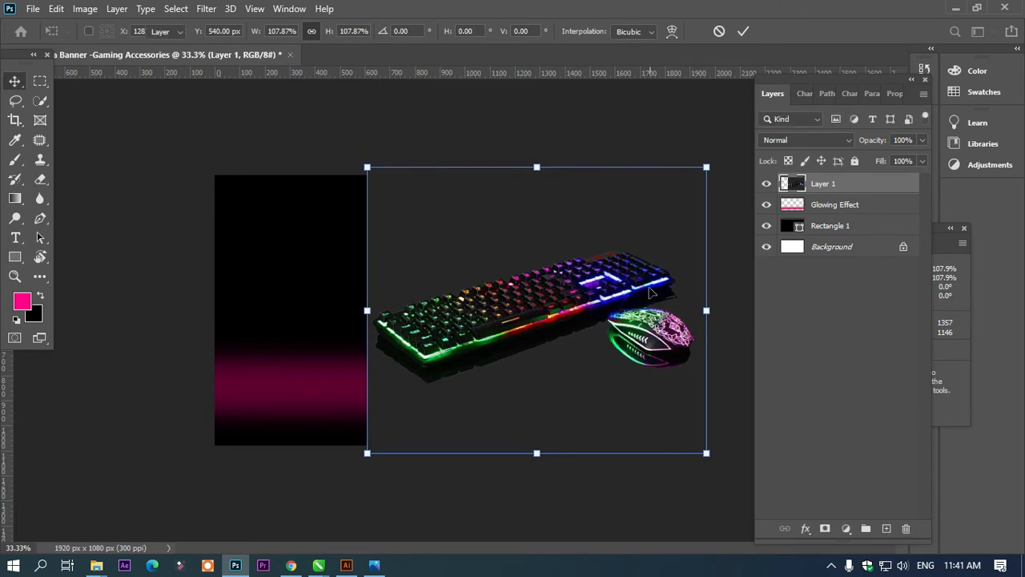
left_click(597, 117)
- Try other blend modes on the keyboard and mouse layer, including Lighter Color, Linear Light, Difference and Divide, and return it to Normal
left_click(812, 181)
left_click(817, 140)
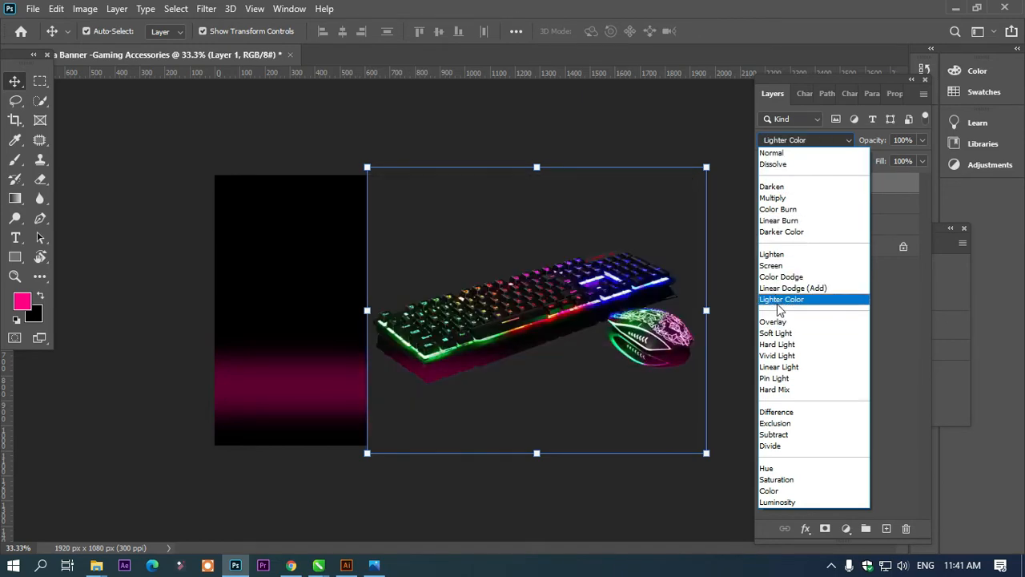
left_click(777, 320)
key("Down")
key("Down")
key("Down")
key("Down")
key("Down")
key("Down")
key("Down")
key("Down")
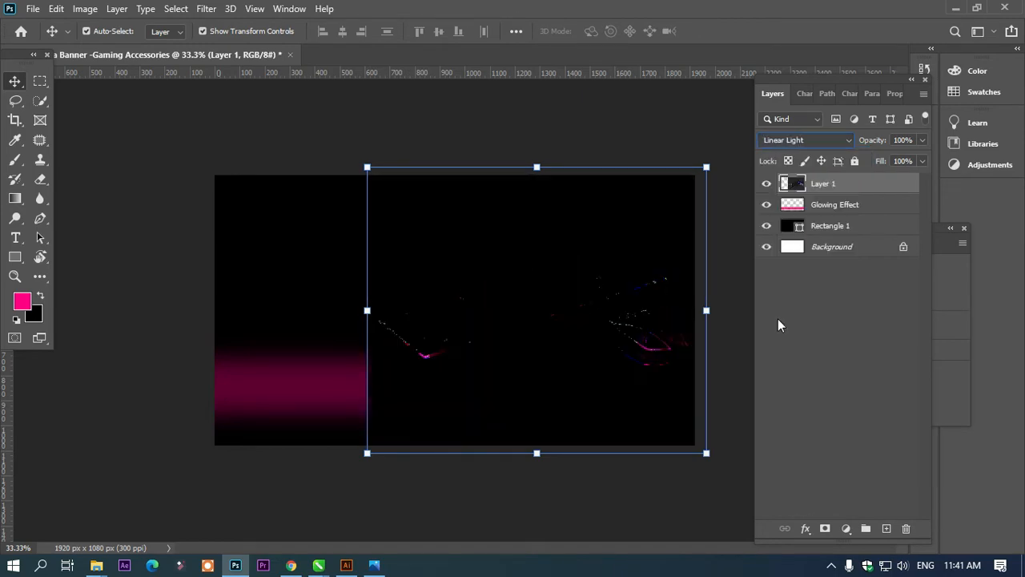
key("Up")
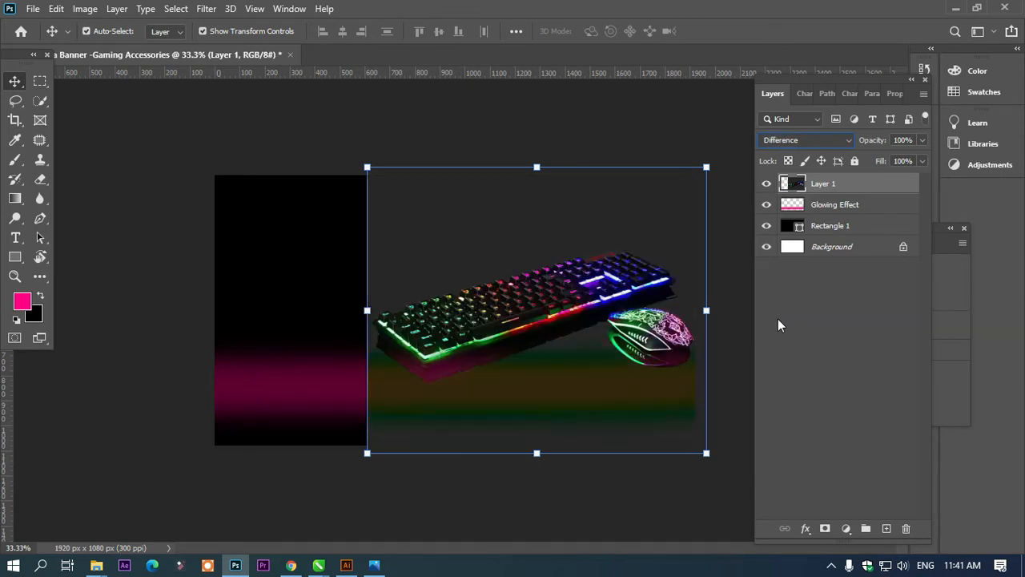
key("Down")
key("Down")
key("Up")
key("Down")
key("Down")
key("Down")
key("Down")
key("Down")
key("Down")
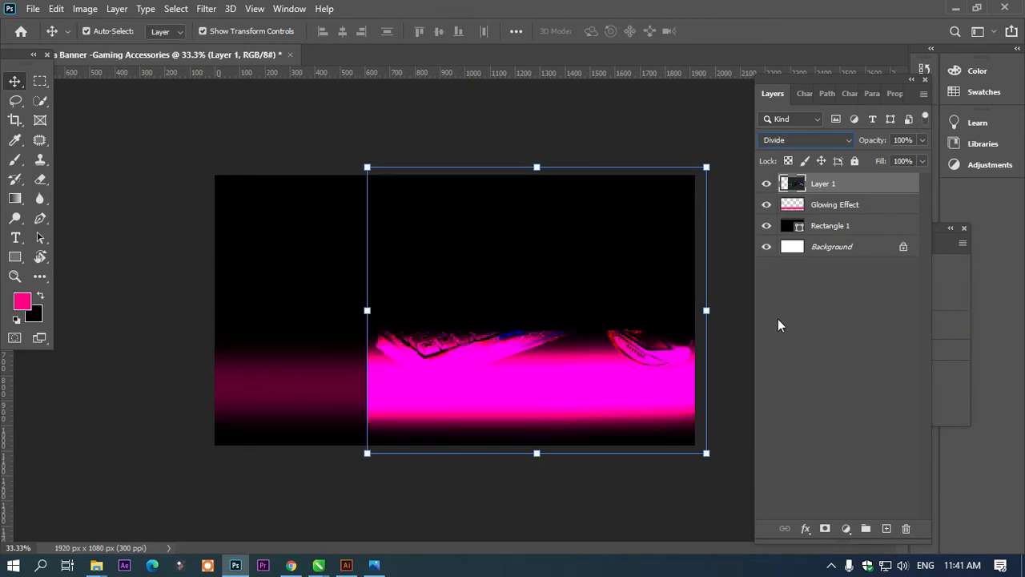
key("Up")
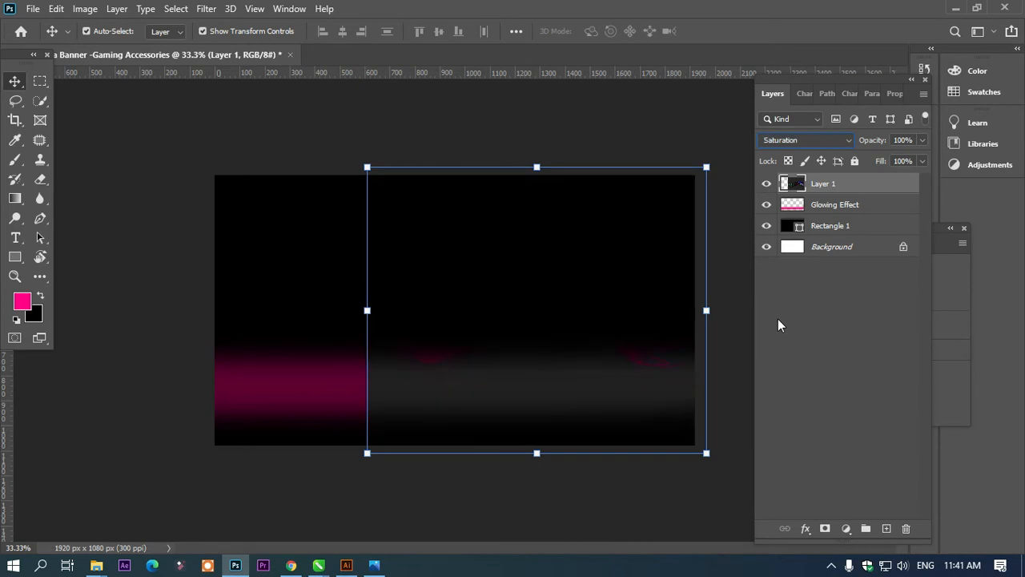
left_click(844, 141)
left_click(798, 154)
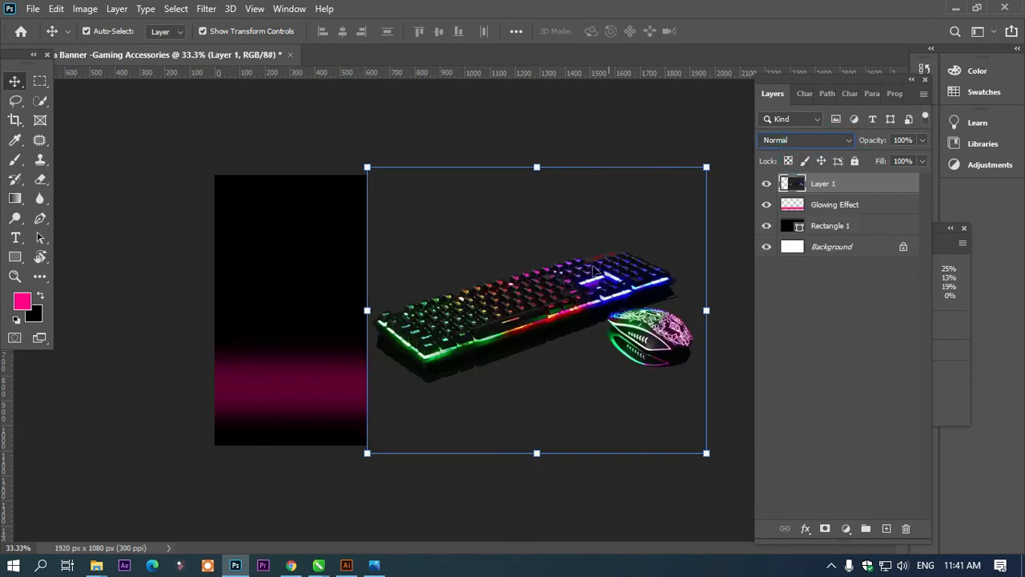
- Add a layer mask to the keyboard image, fade its left edge with black-to-transparent linear gradients, and shift the image slightly right
left_click(826, 529)
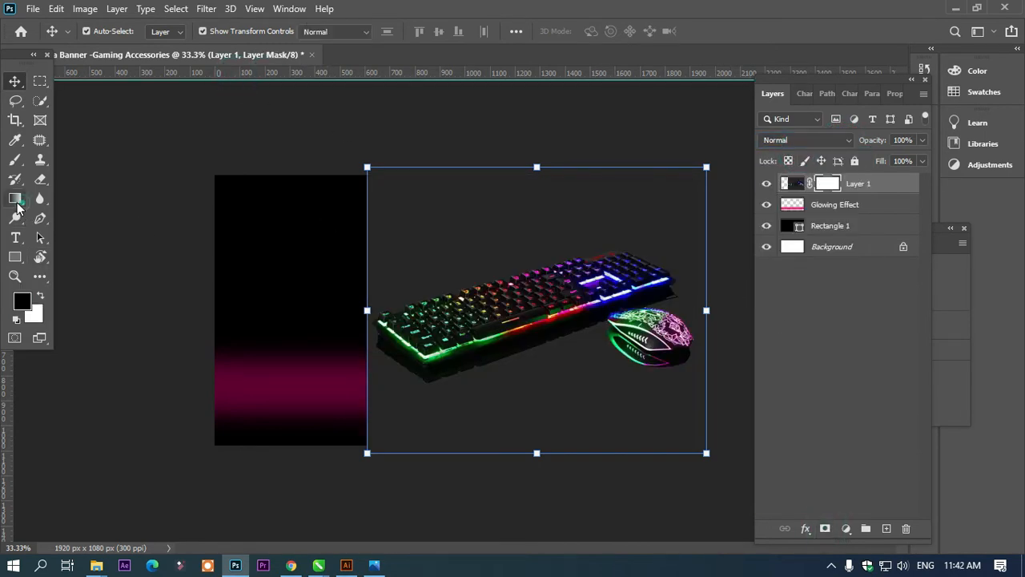
left_click(16, 199)
left_click_drag(334, 298, 505, 313)
left_click_drag(319, 277, 463, 277)
left_click_drag(337, 257, 483, 258)
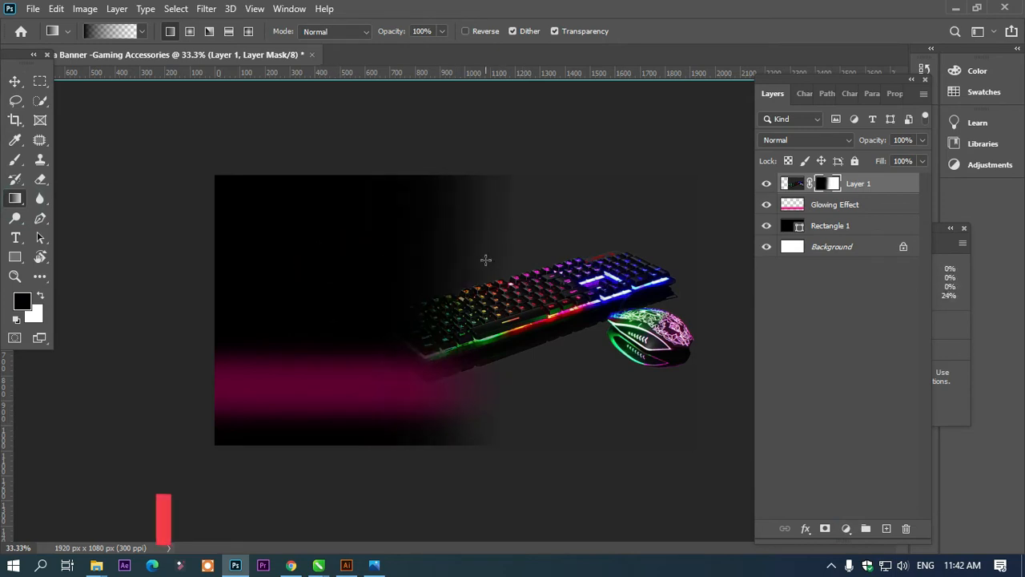
left_click(18, 81)
left_click_drag(517, 226, 543, 228)
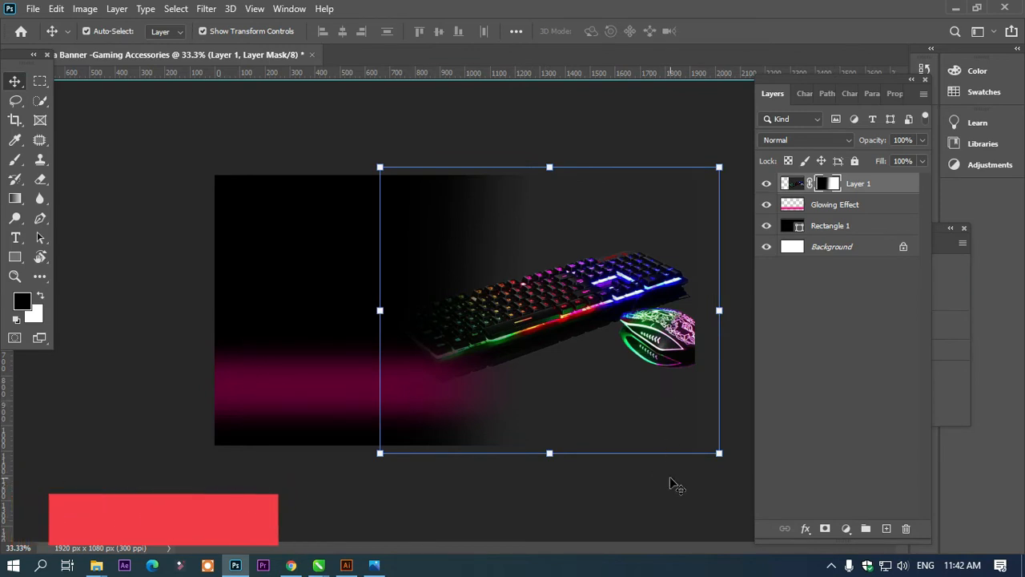
left_click(40, 199)
left_click(643, 458)
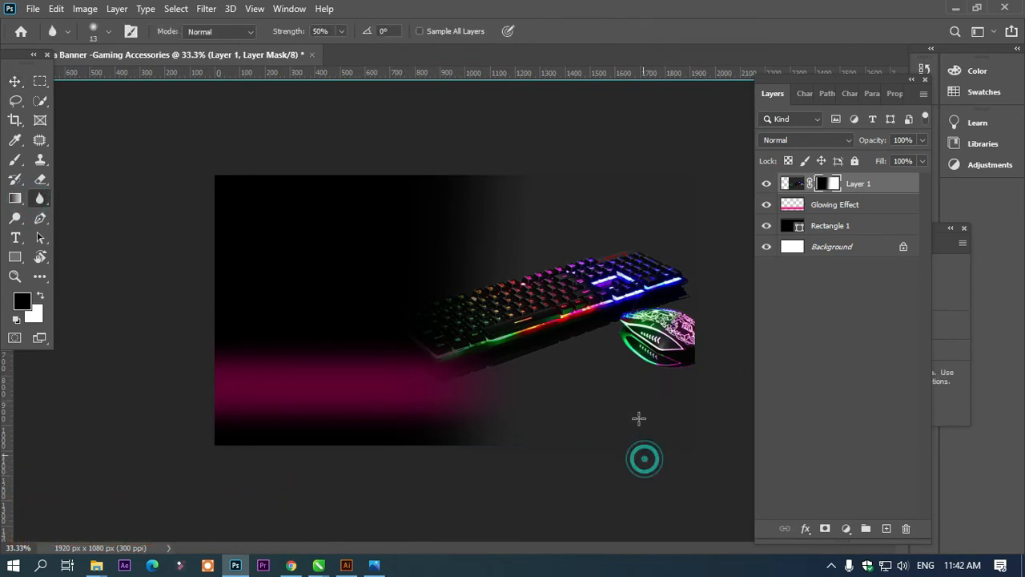
left_click(644, 458)
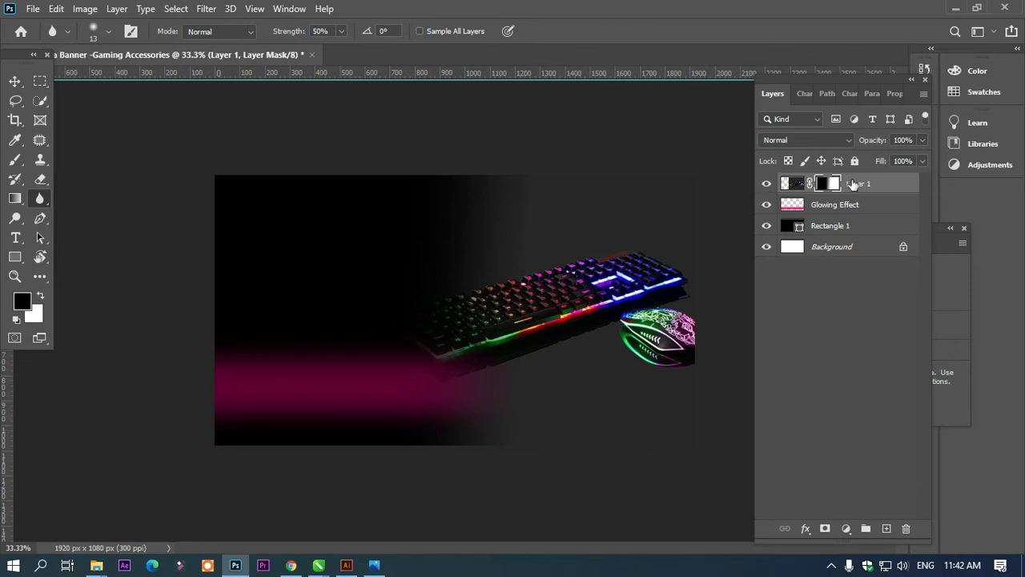
- Fade the bottom edge of the keyboard image into black with a linear gradient drawn on the image pixels instead of its mask
left_click(791, 184)
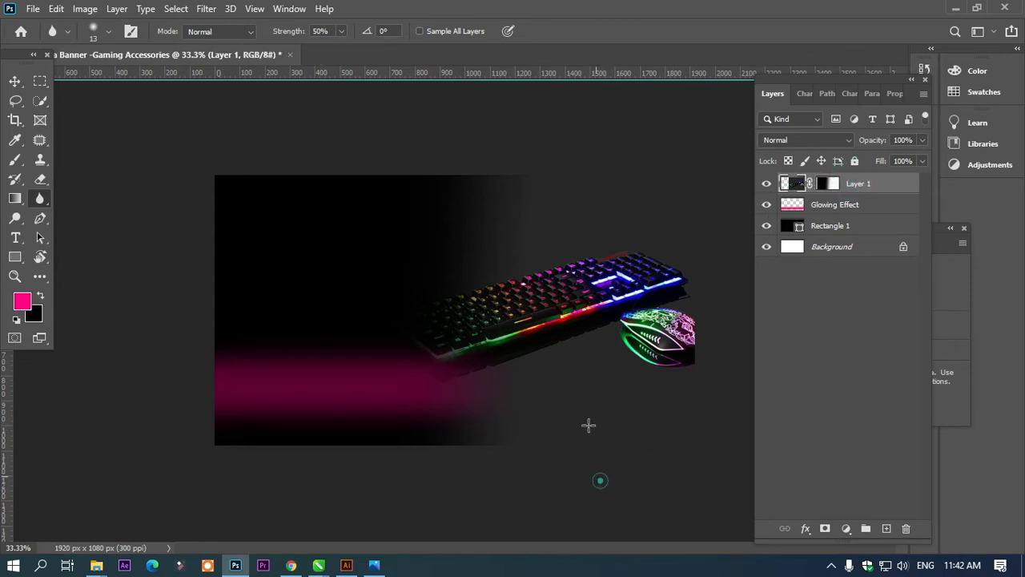
left_click(14, 81)
left_click(14, 198)
left_click_drag(608, 465, 607, 394)
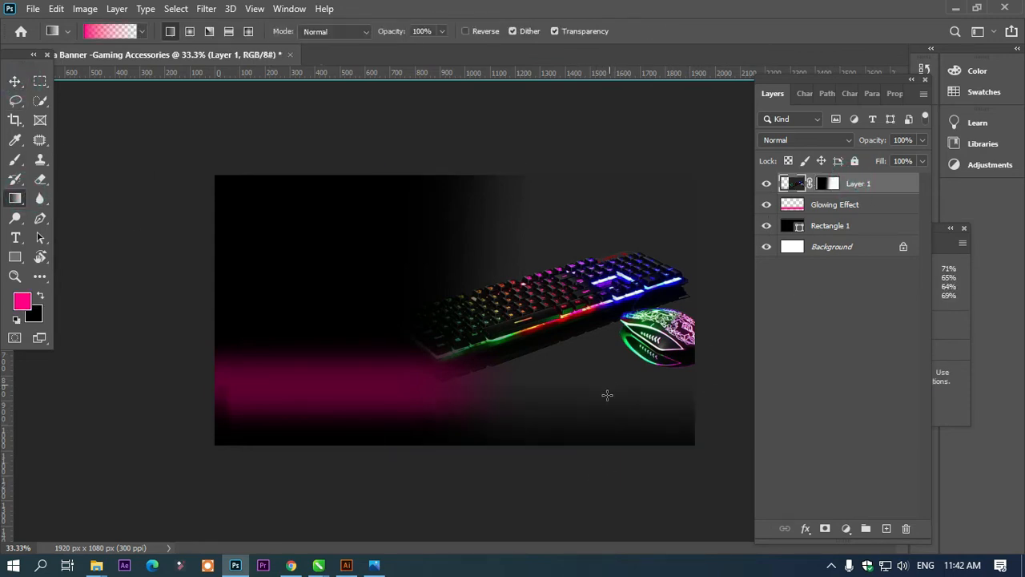
left_click_drag(624, 147, 649, 215)
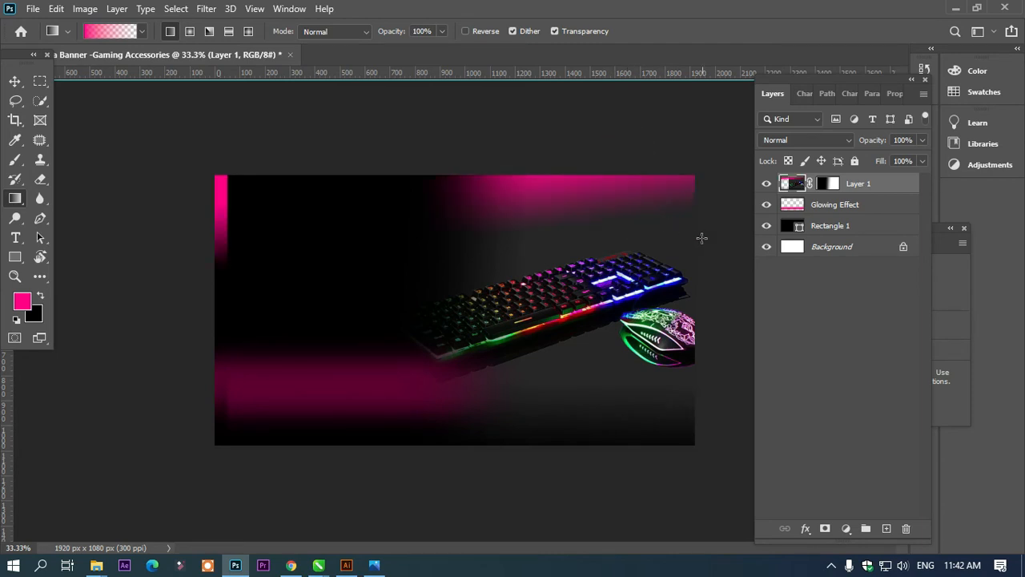
key("ctrl+z")
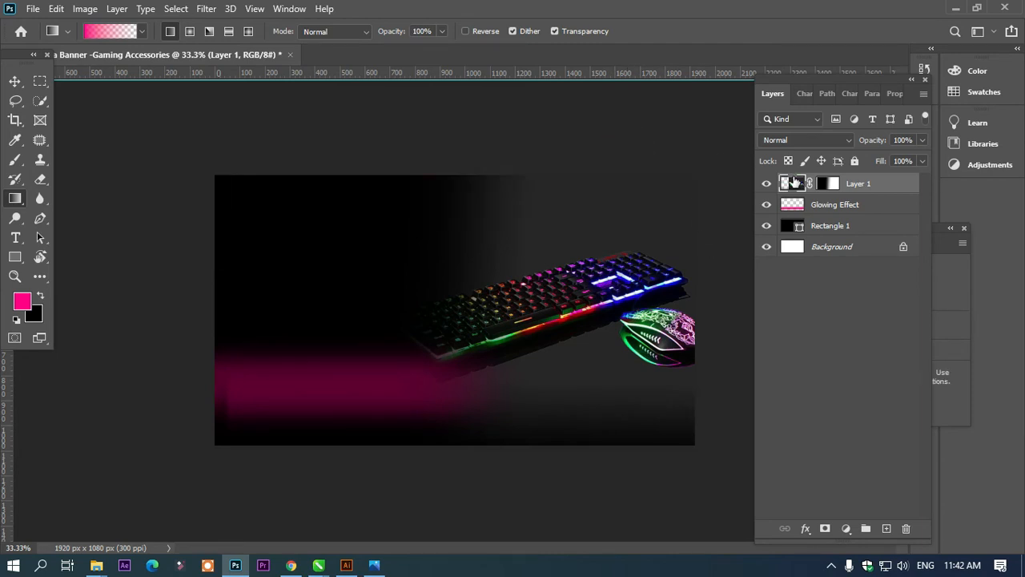
- Blend the image's top, right and bottom edges into the background with black-to-transparent linear gradients on its layer mask
left_click(830, 183)
left_click_drag(599, 165, 609, 228)
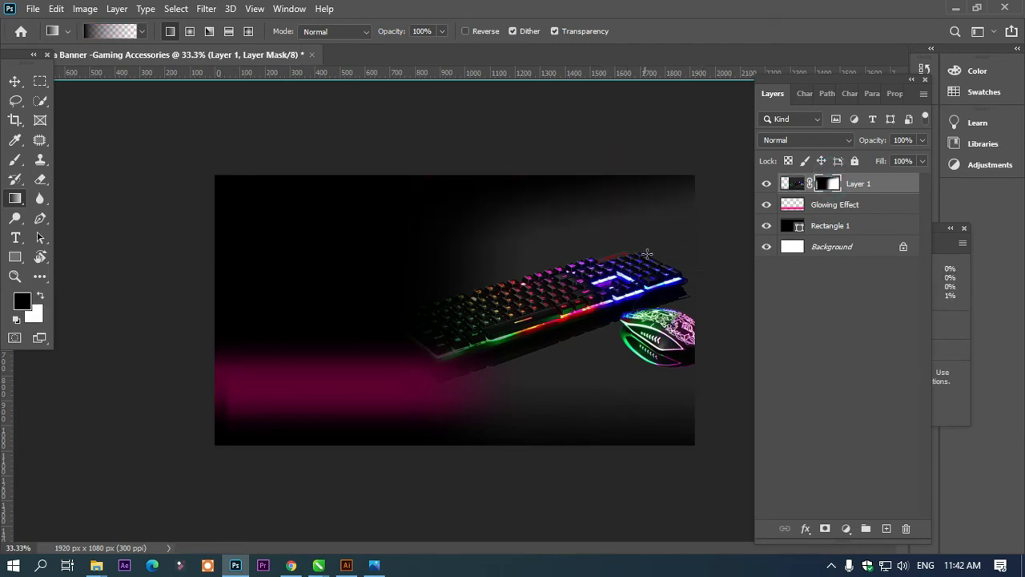
left_click_drag(703, 254, 647, 254)
mouse_move(600, 165)
left_mouse_down()
mouse_move(604, 240)
mouse_move(583, 247)
mouse_move(573, 268)
left_mouse_up()
left_click_drag(570, 155, 571, 278)
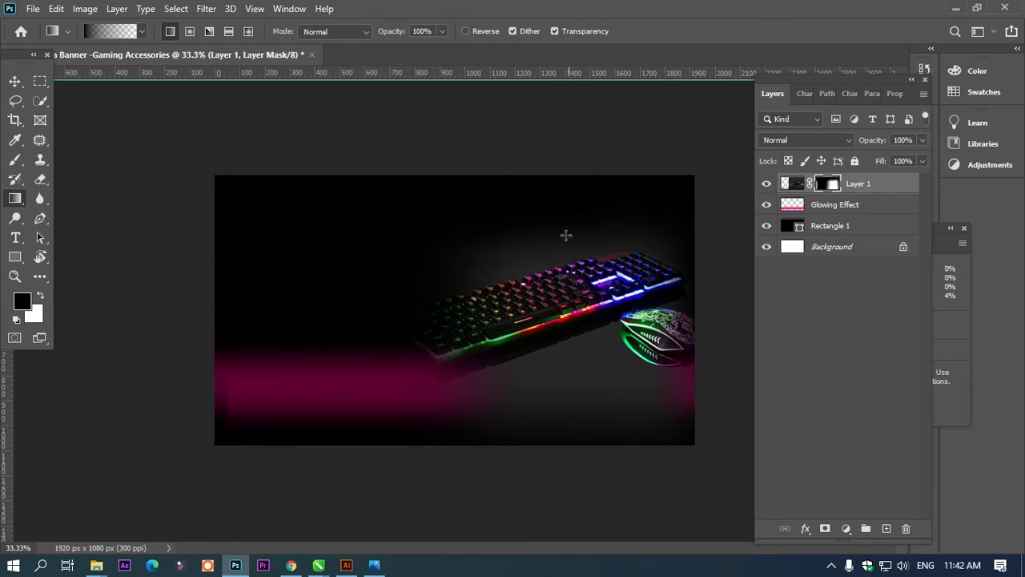
left_click_drag(571, 174, 571, 267)
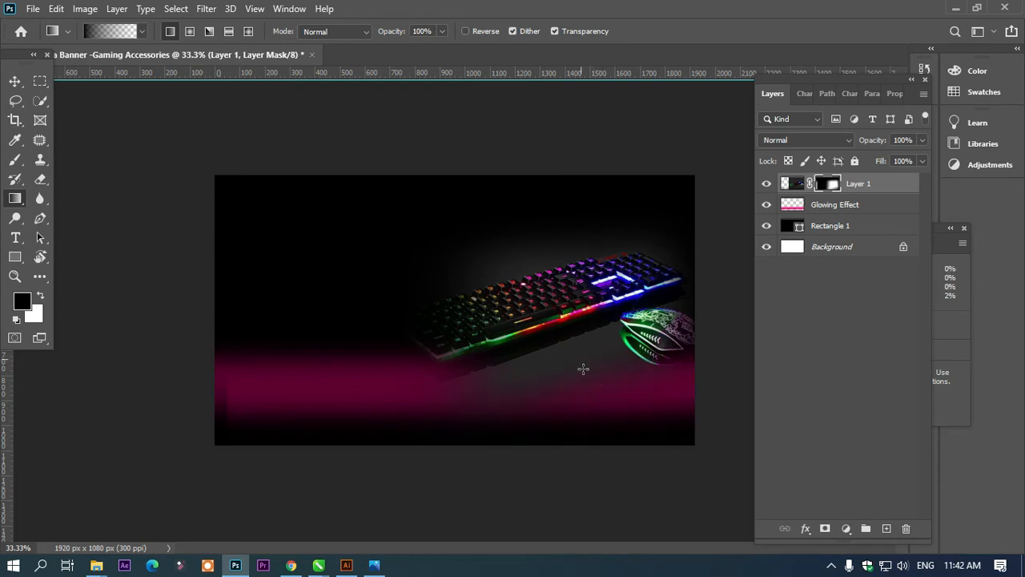
- Move the blended keyboard image slightly down and deselect its layer
left_click(14, 81)
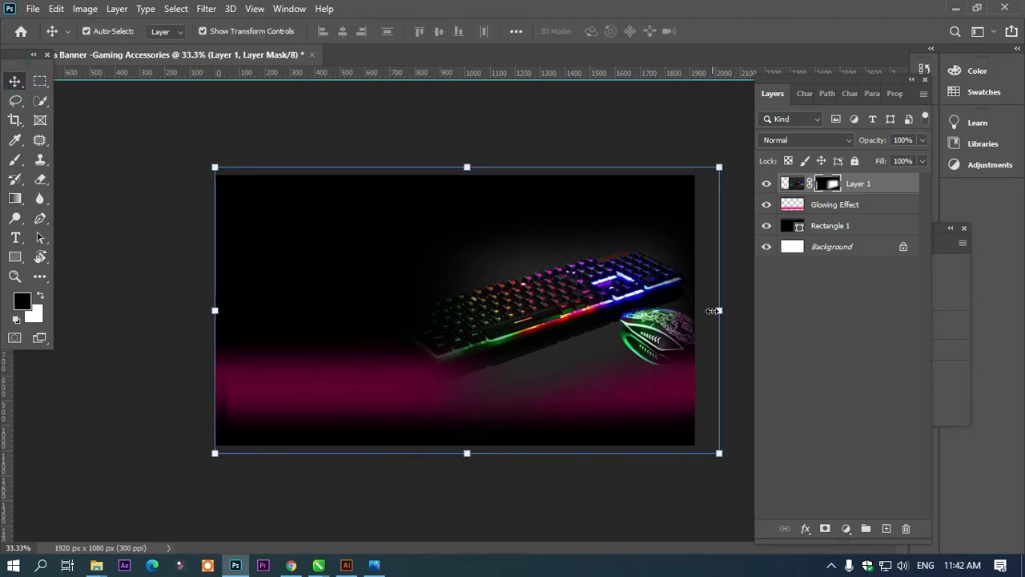
mouse_move(723, 310)
left_mouse_down()
mouse_move(737, 311)
mouse_move(718, 310)
left_mouse_up()
left_click_drag(621, 286, 621, 295)
key("Return")
left_click(556, 139)
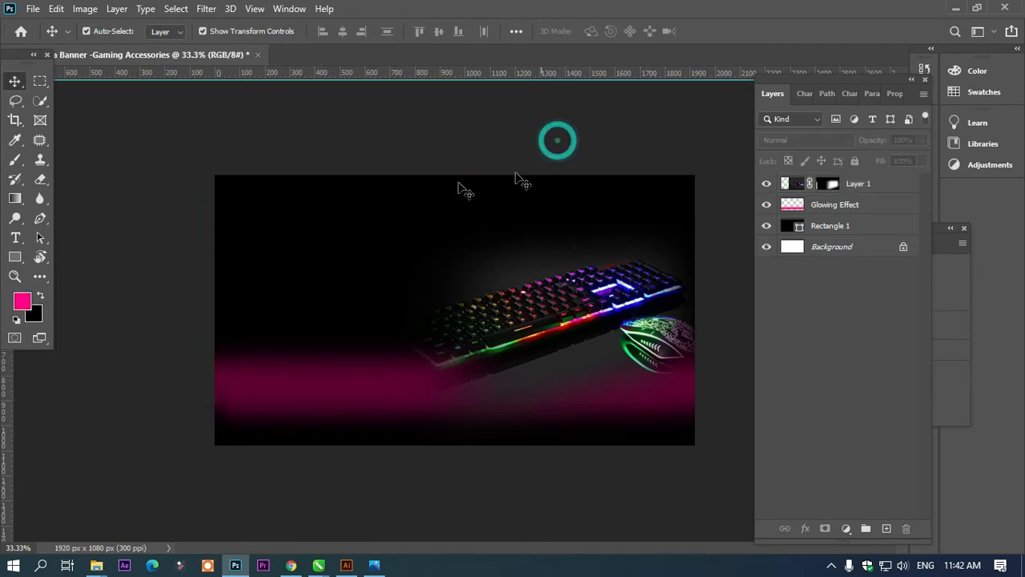
- Draw a pink rectangle about 414 x 138 px at the lower left of the banner and round its corners to 59 px
left_click(15, 256)
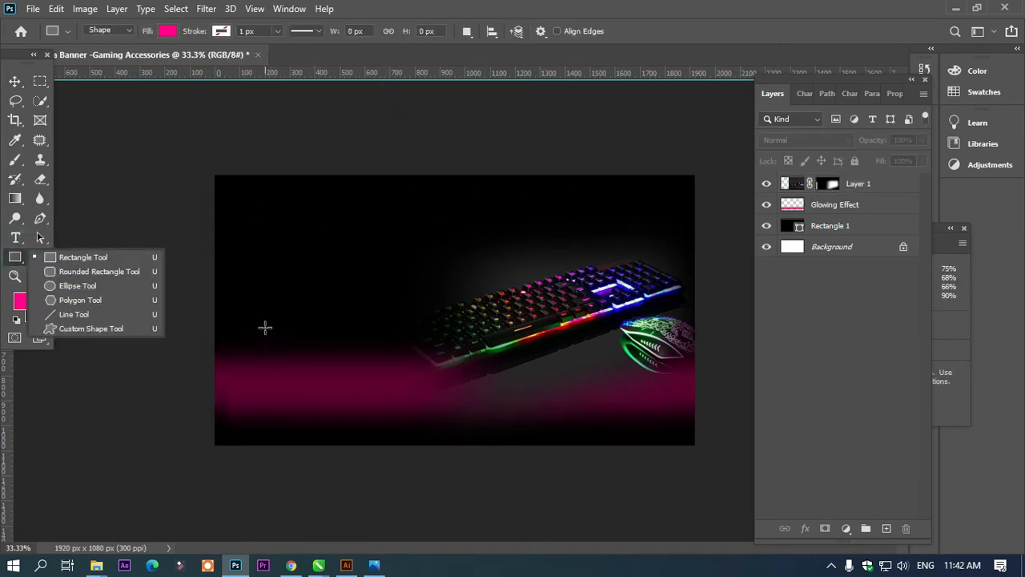
left_click_drag(265, 327, 369, 362)
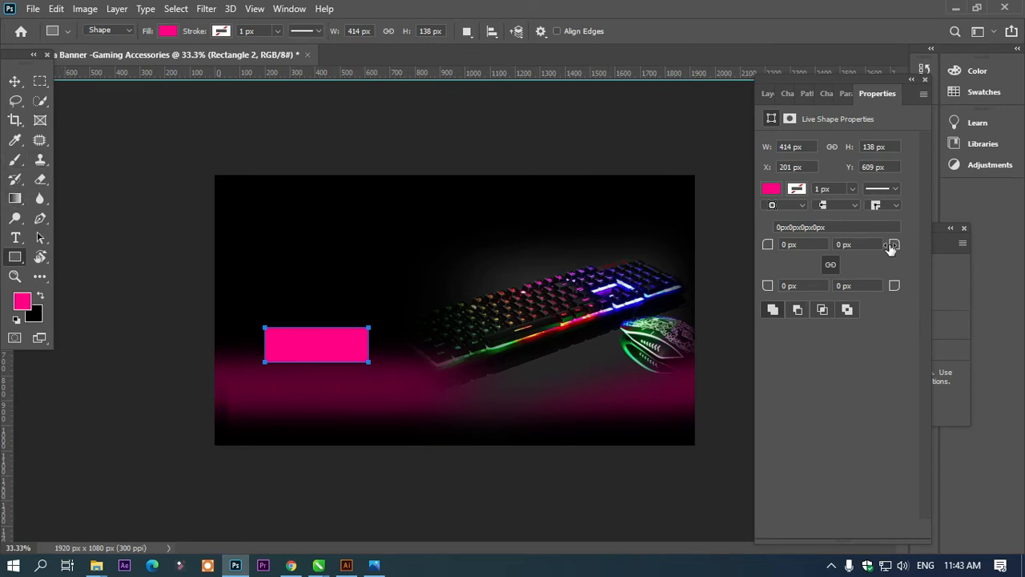
left_click_drag(890, 249, 941, 250)
key("Return")
key("v")
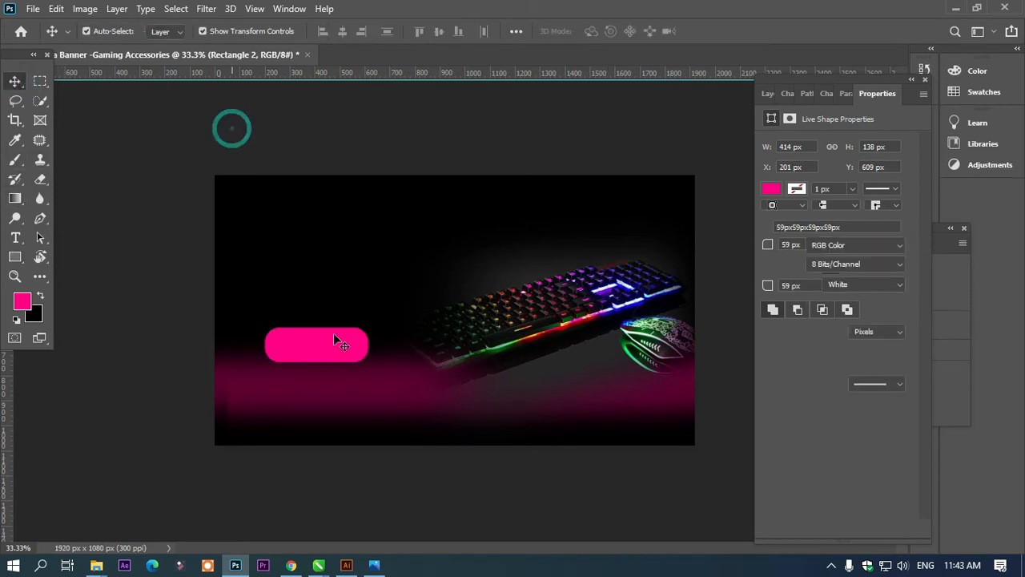
- Enlarge the pink rounded rectangle to about 477 x 159 px and place it over the left part of the glow
mouse_move(343, 347)
left_mouse_down()
mouse_move(337, 380)
mouse_move(392, 380)
mouse_move(327, 358)
left_mouse_up()
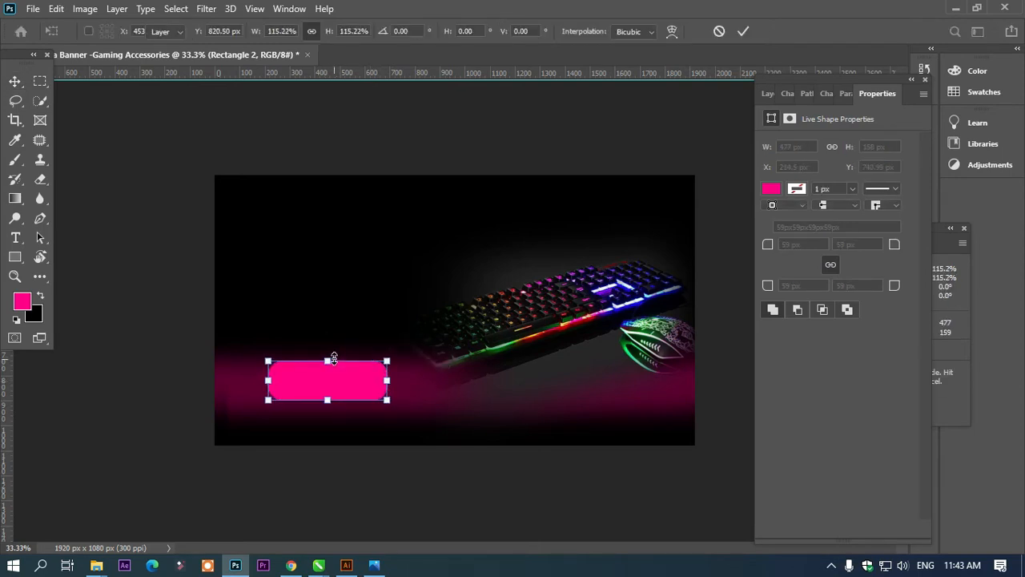
left_click(199, 217)
left_click(244, 405)
left_click_drag(245, 403, 227, 405)
key("ctrl+z")
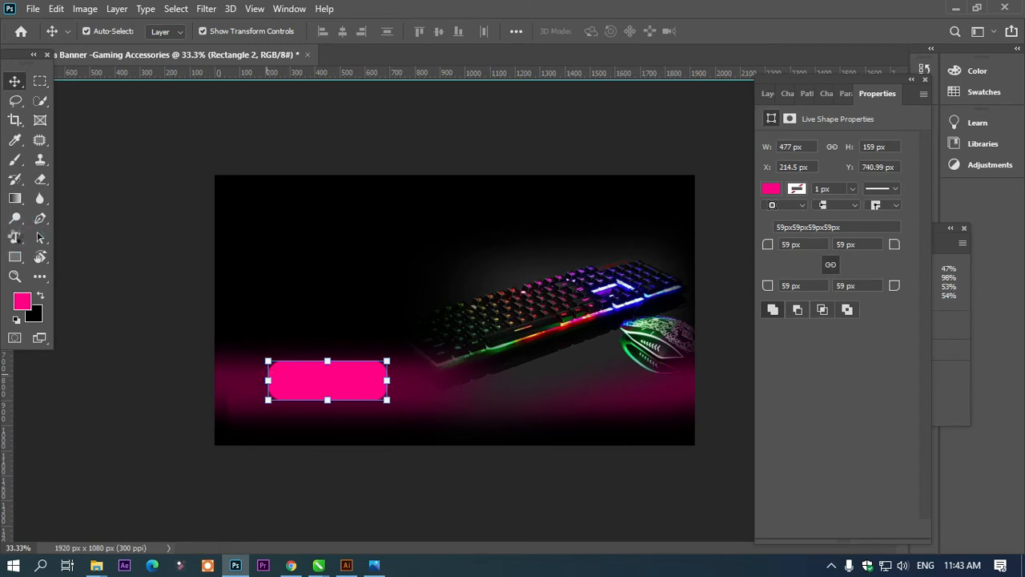
- Add the white text ORDER NOW just above the pink rounded rectangle
left_click(16, 238)
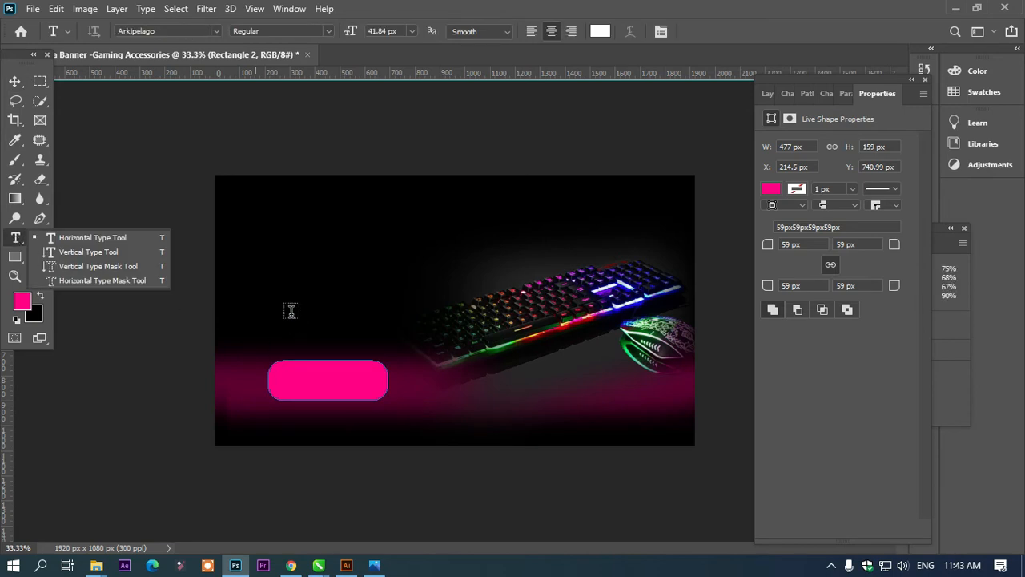
left_click(286, 324)
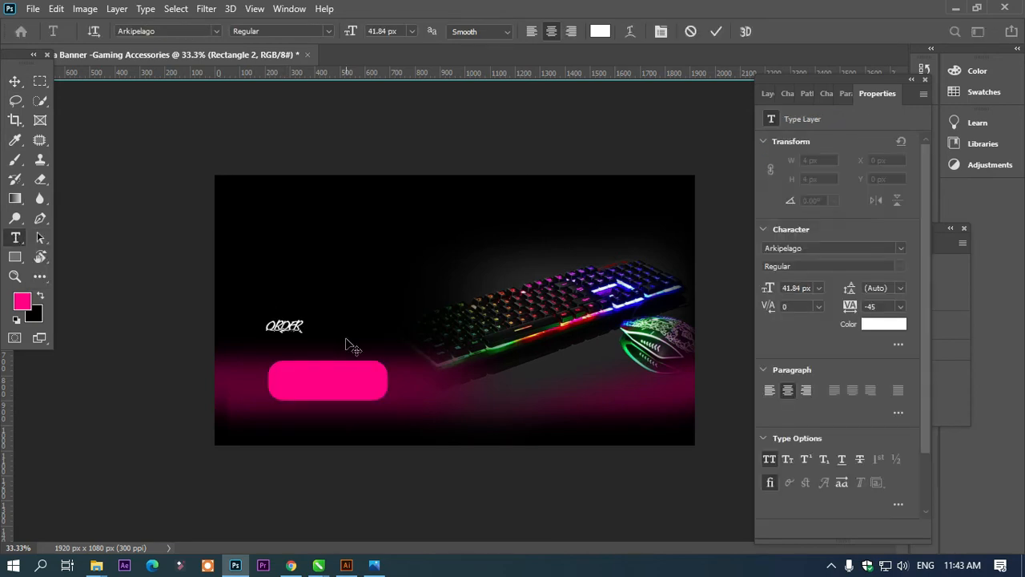
type("ORDER NOW")
- Set the whole ORDER NOW text in Gotham Bold
key("ctrl+a")
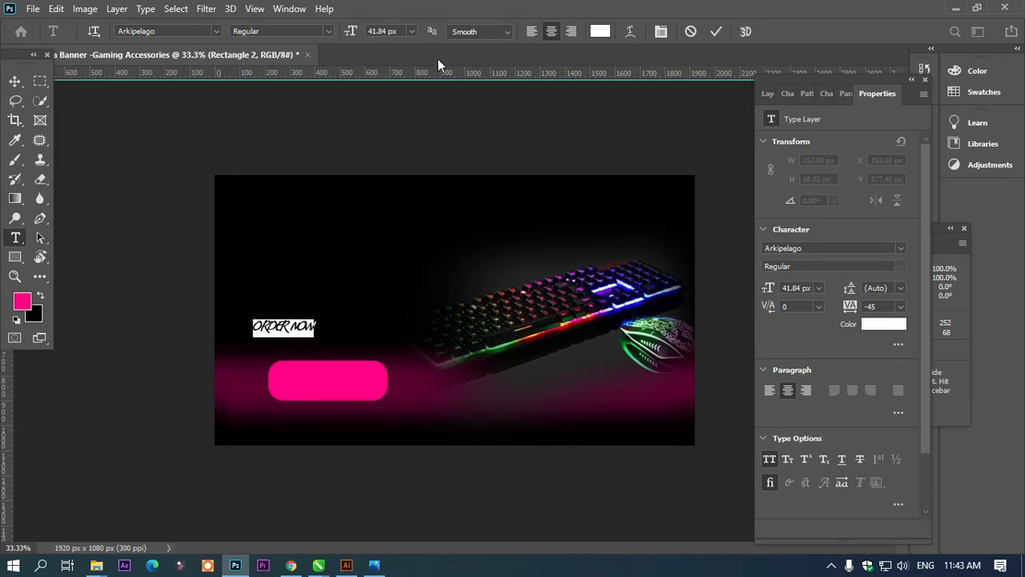
left_click(215, 31)
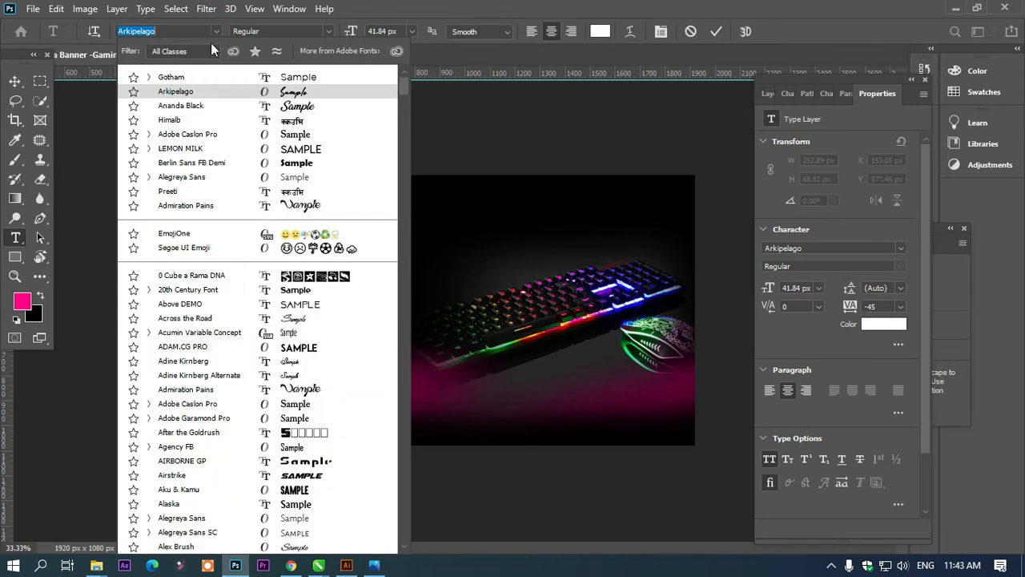
left_click(211, 77)
left_click(328, 31)
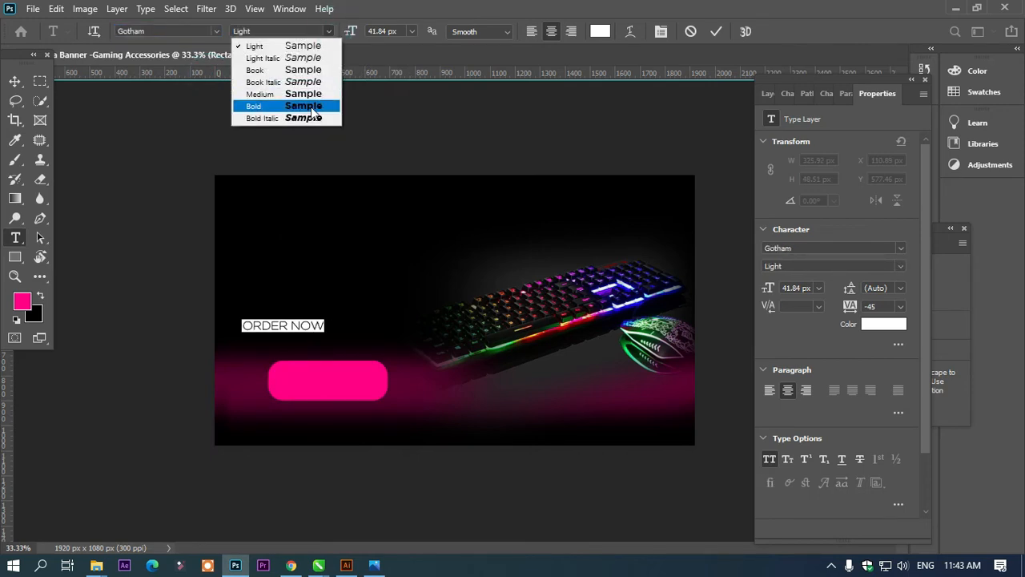
left_click(331, 105)
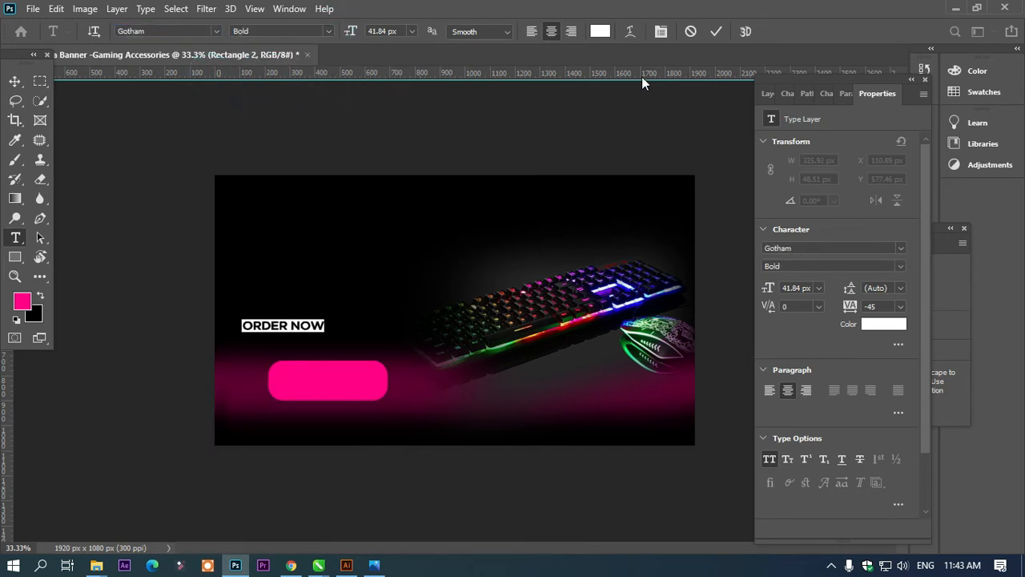
- Tighten the ORDER NOW text's tracking to -165 and set its font size to 57.84 px
left_click(827, 94)
left_click_drag(850, 157, 849, 160)
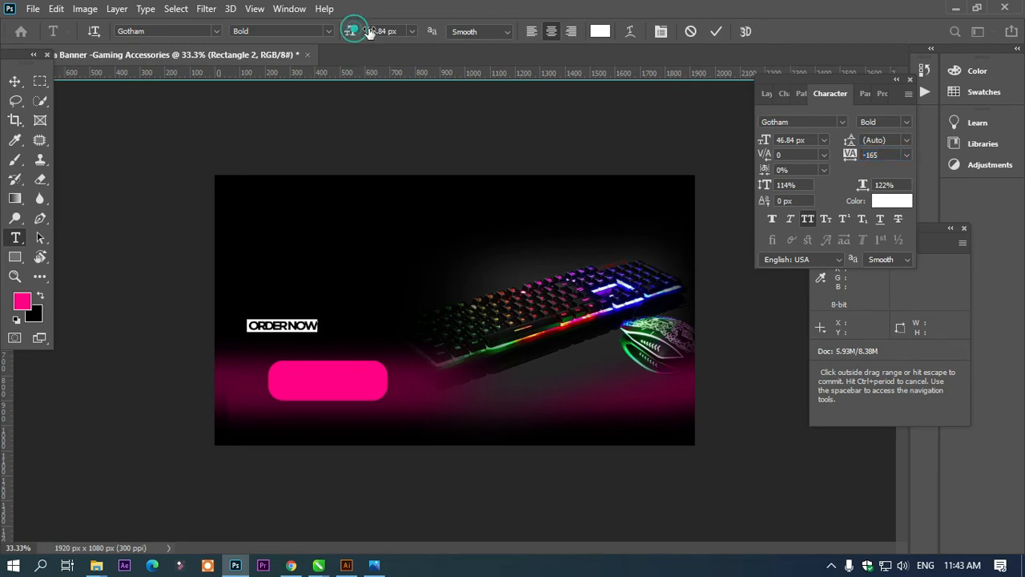
left_click_drag(369, 32, 588, 44)
- Centre the ORDER NOW text on the pink rounded rectangle and set its tracking to -85
left_click(14, 81)
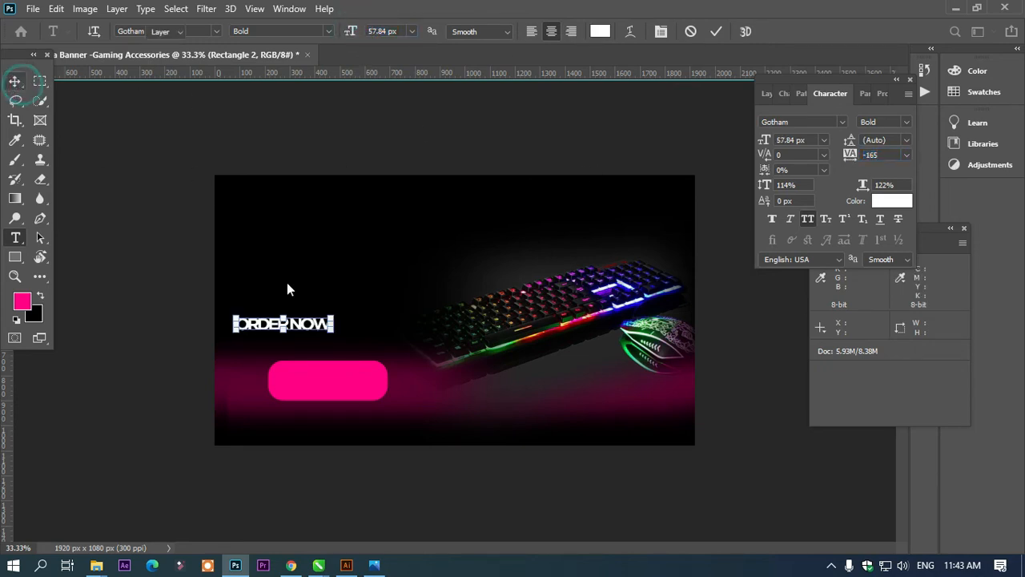
left_click_drag(309, 326, 353, 385)
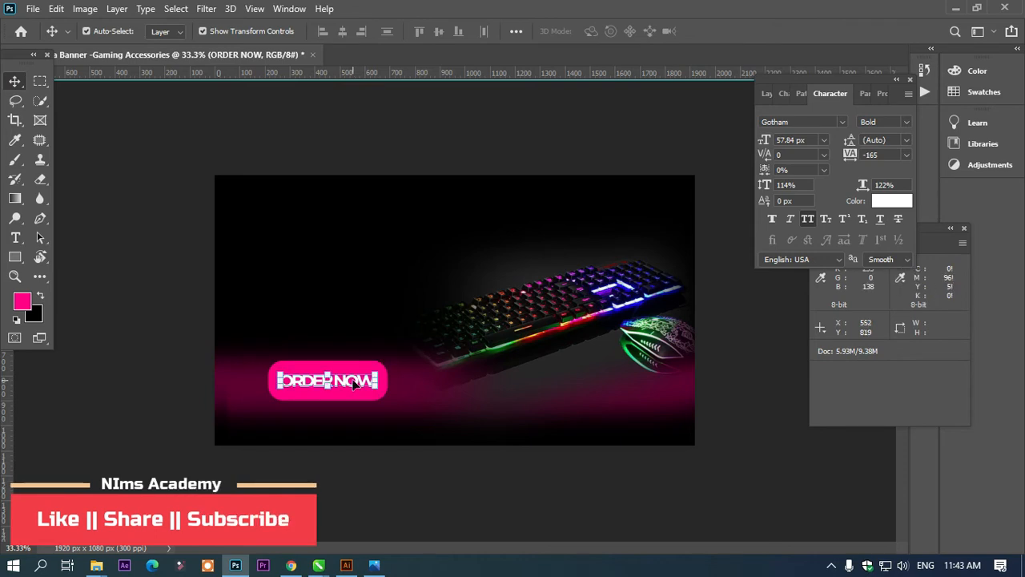
left_click_drag(847, 155, 856, 154)
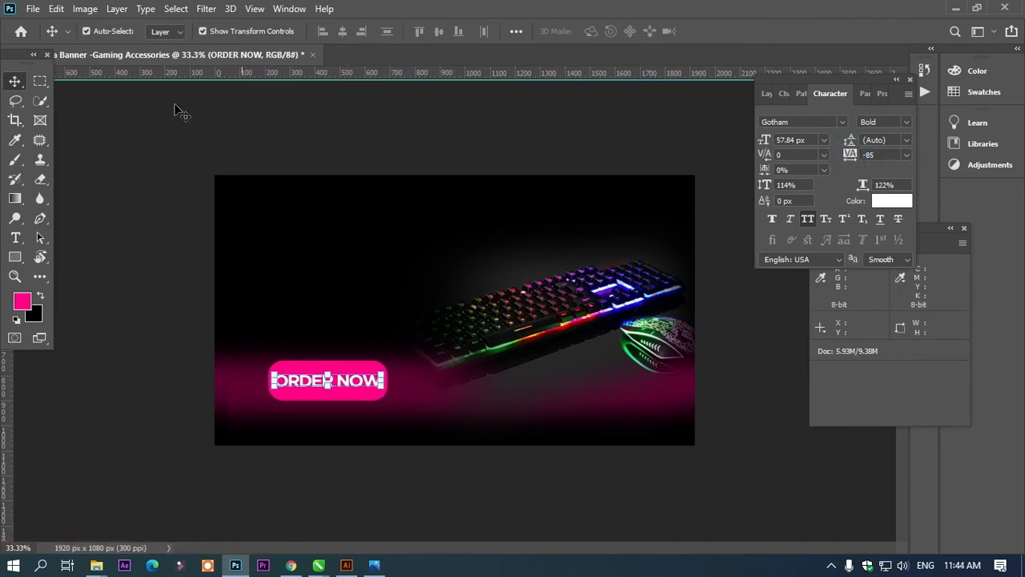
- Add a centred three-line white headline reading ULTRA, GAIMING and KEYBOARD & MOUSE above the ORDER NOW button
left_click(493, 448)
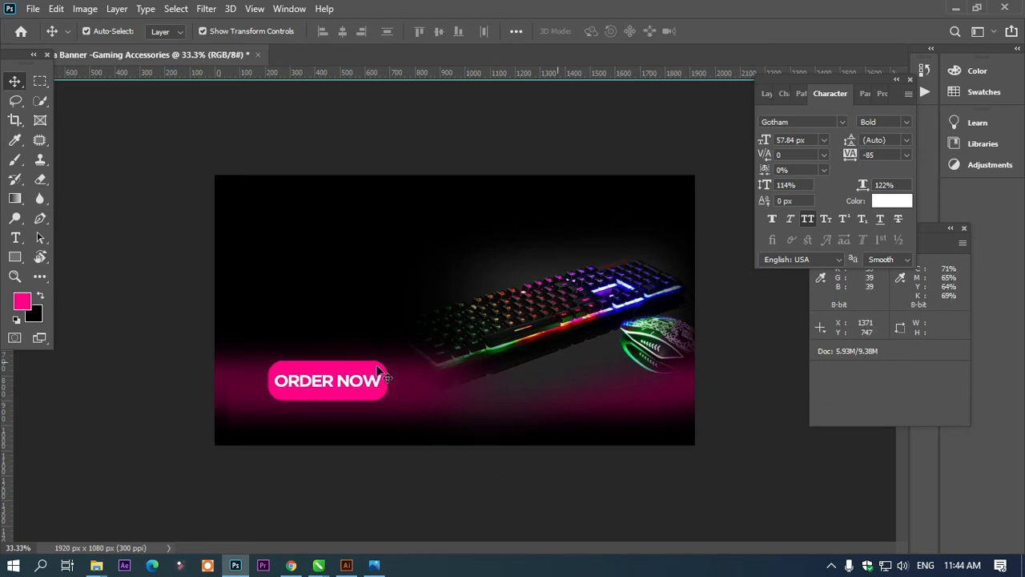
left_click(15, 237)
left_click(282, 246)
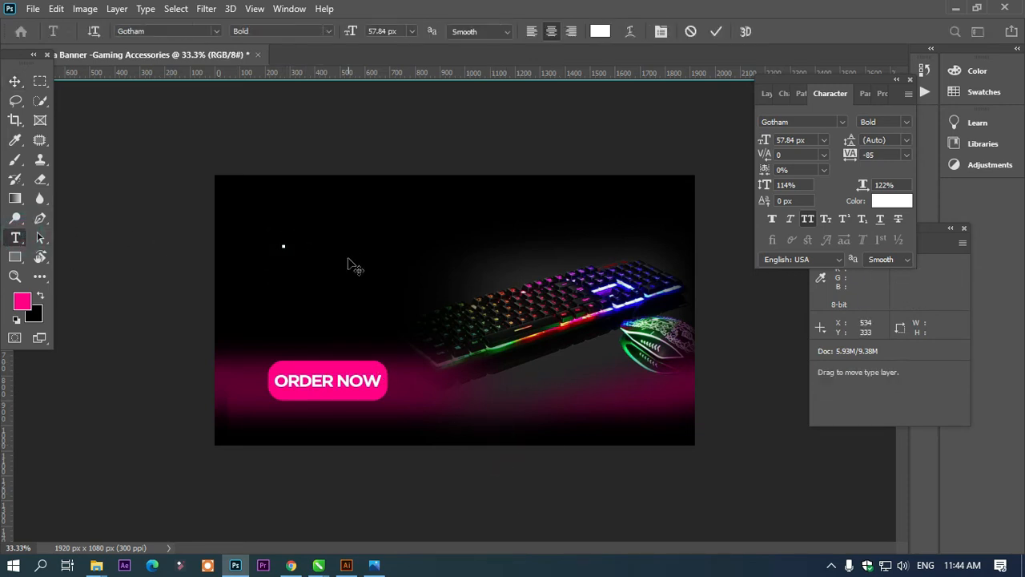
type("ULTRA")
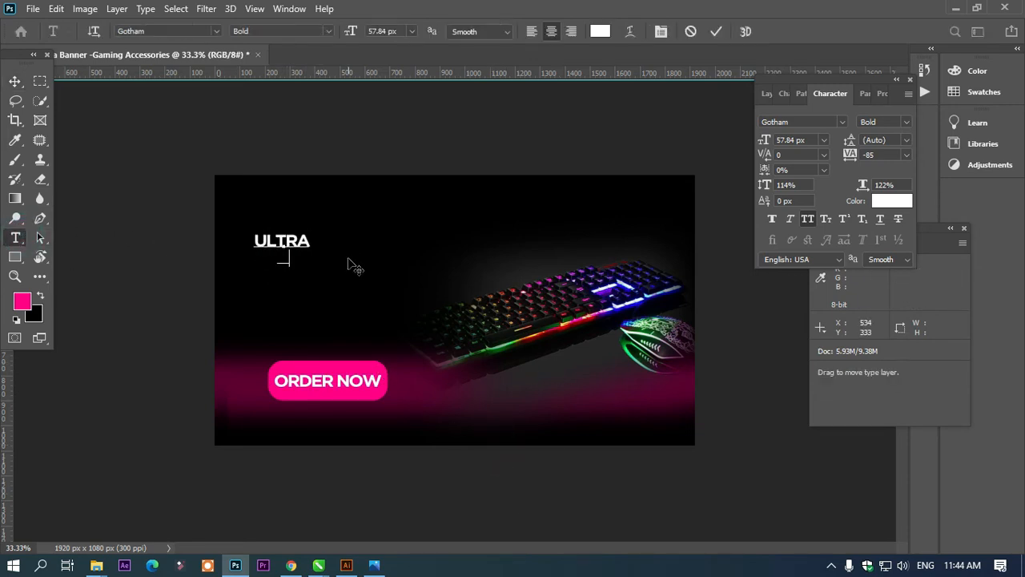
type("GAIMING")
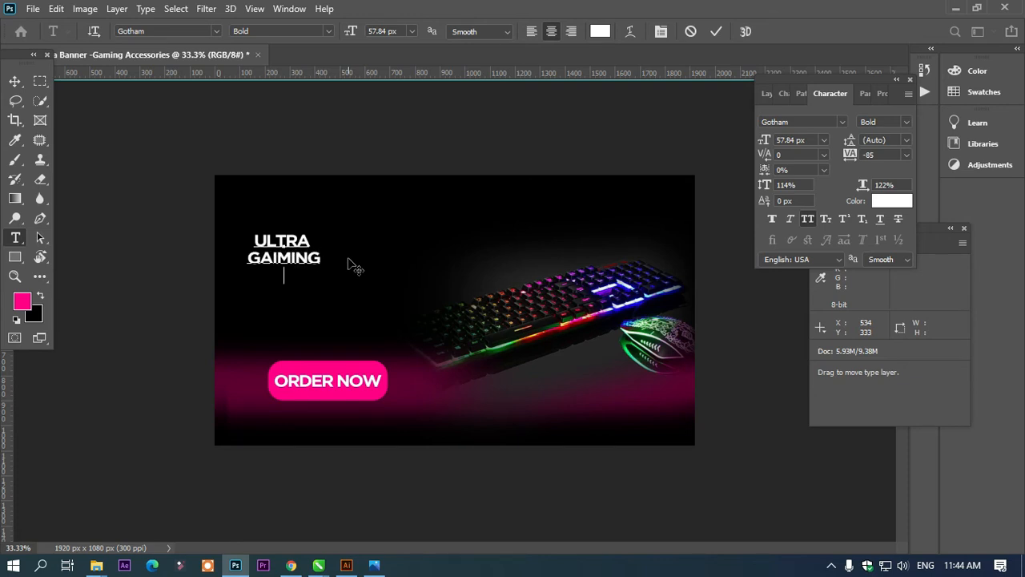
type("KEYBOAR")
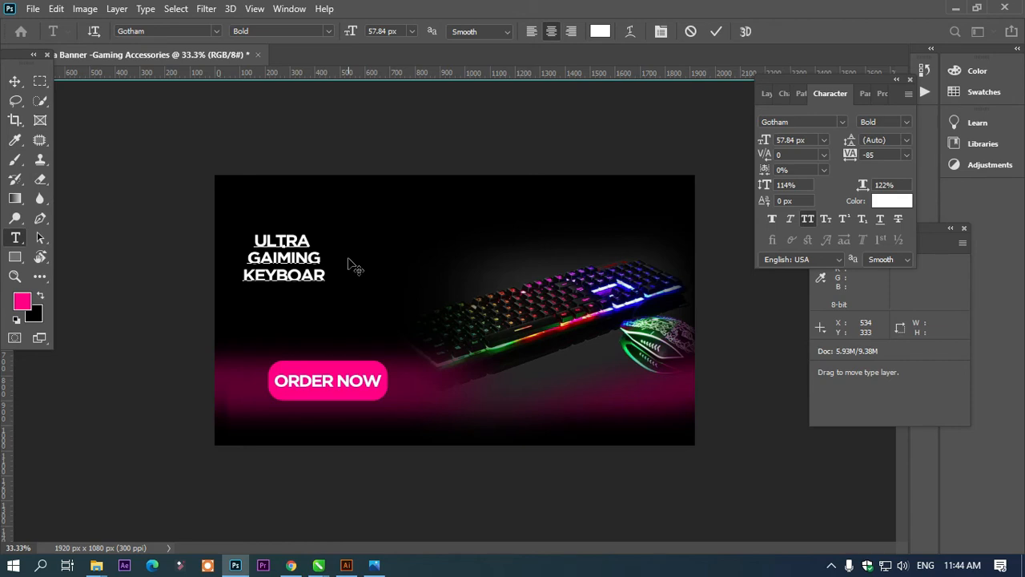
type("D &")
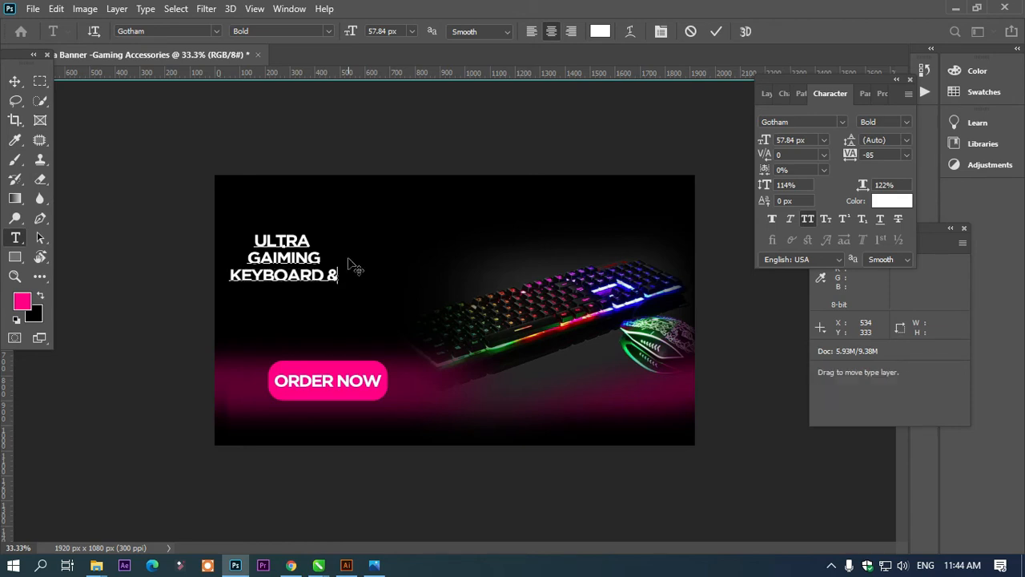
type(" MOUSE")
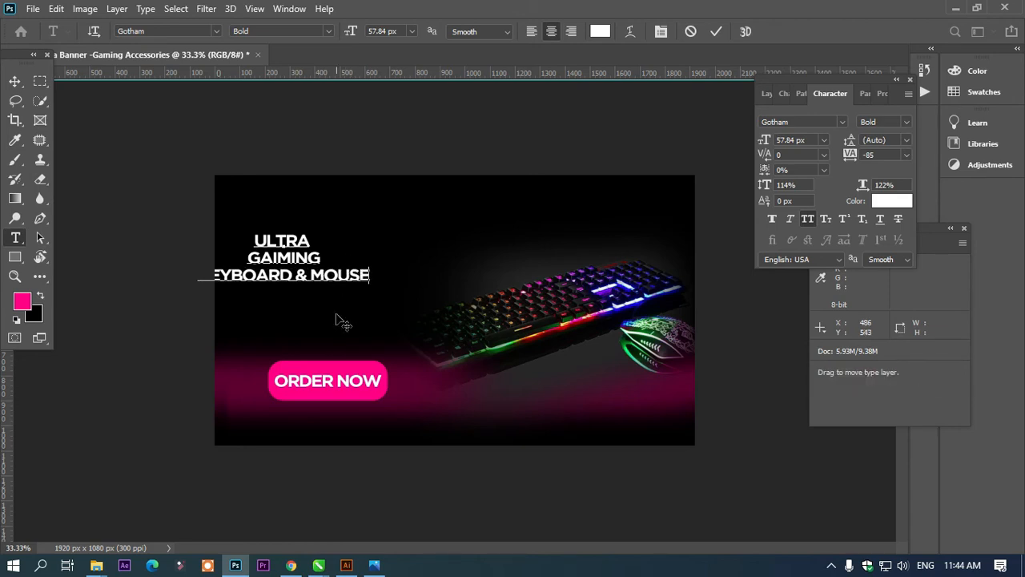
left_click_drag(338, 317, 383, 314)
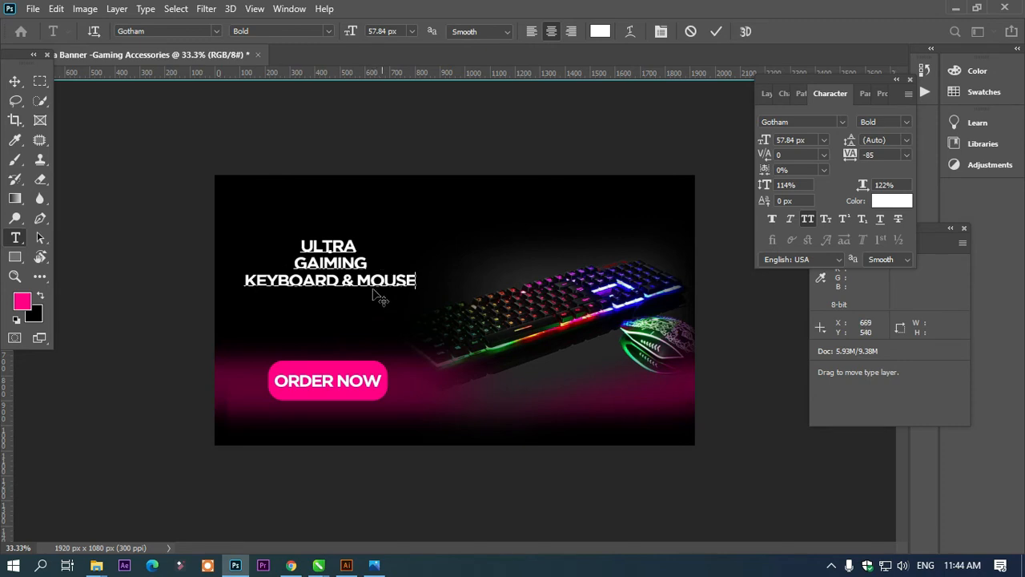
- Recolour the headline word ULTRA pink (#ff008a) and set its font size to 102.84 px
left_click_drag(360, 246, 297, 245)
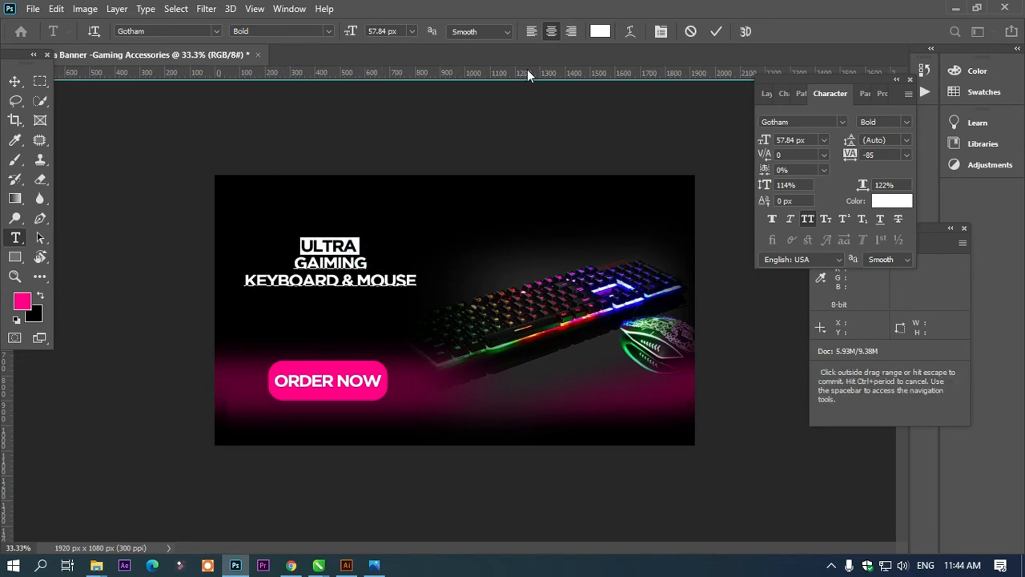
left_click(599, 32)
left_click(22, 301)
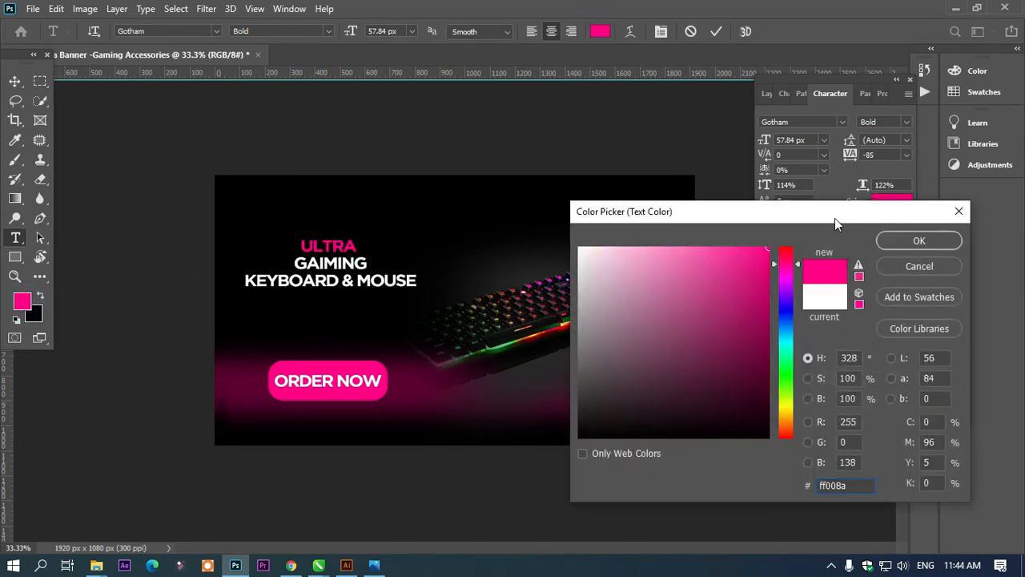
left_click(912, 243)
left_click_drag(352, 31, 390, 44)
left_click(15, 81)
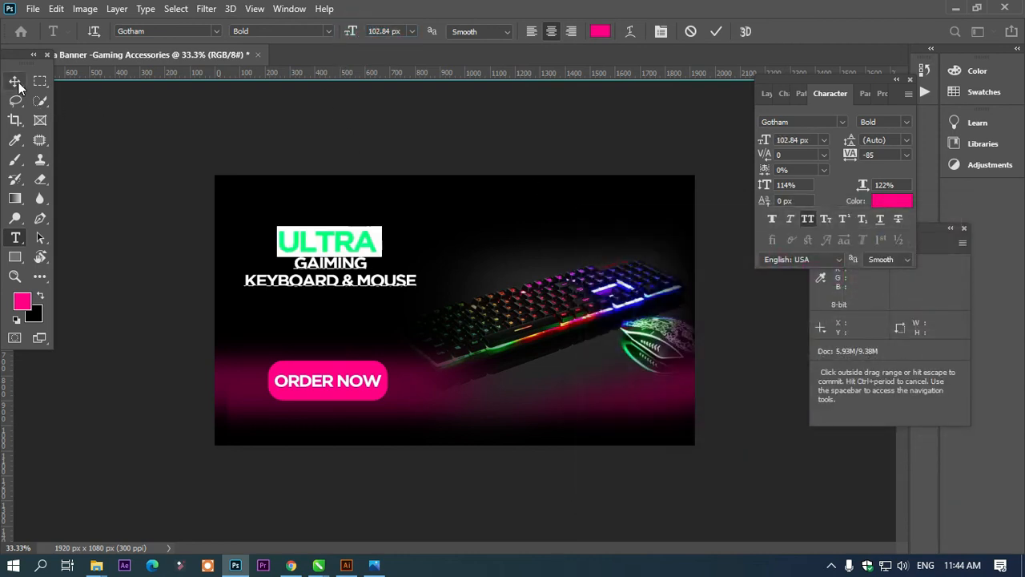
- Set the font size of the headline word GAIMING to 80.84 px
double_click(329, 260)
double_click(329, 263)
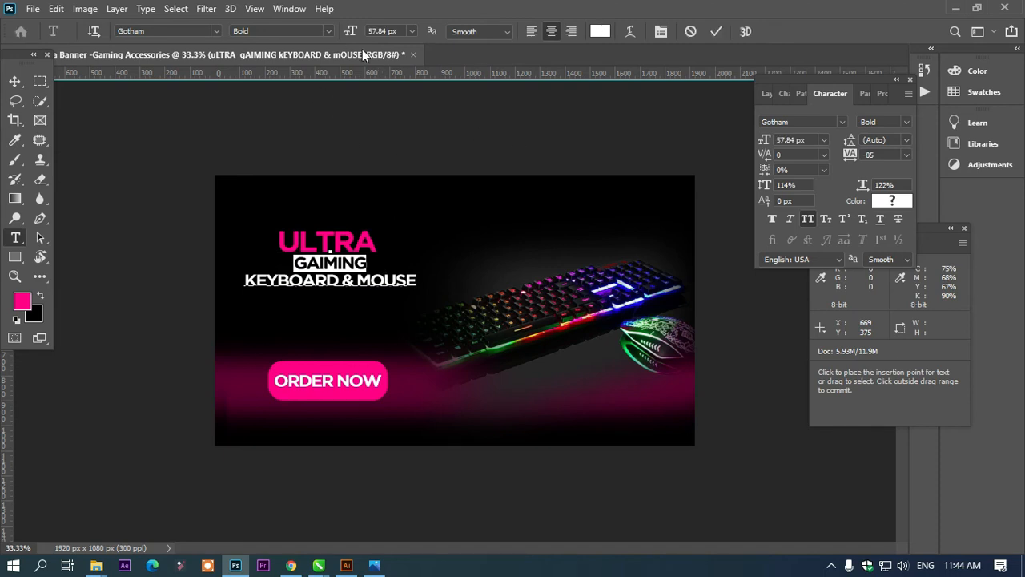
left_click_drag(362, 36, 369, 37)
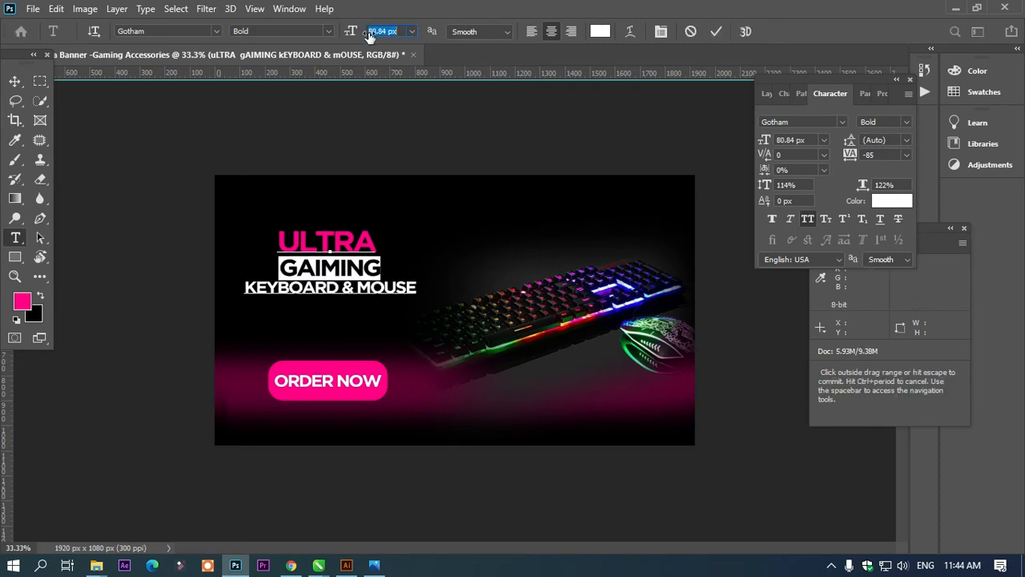
- Recolour the headline word GAIMING bright green (#36fe00)
left_click(600, 32)
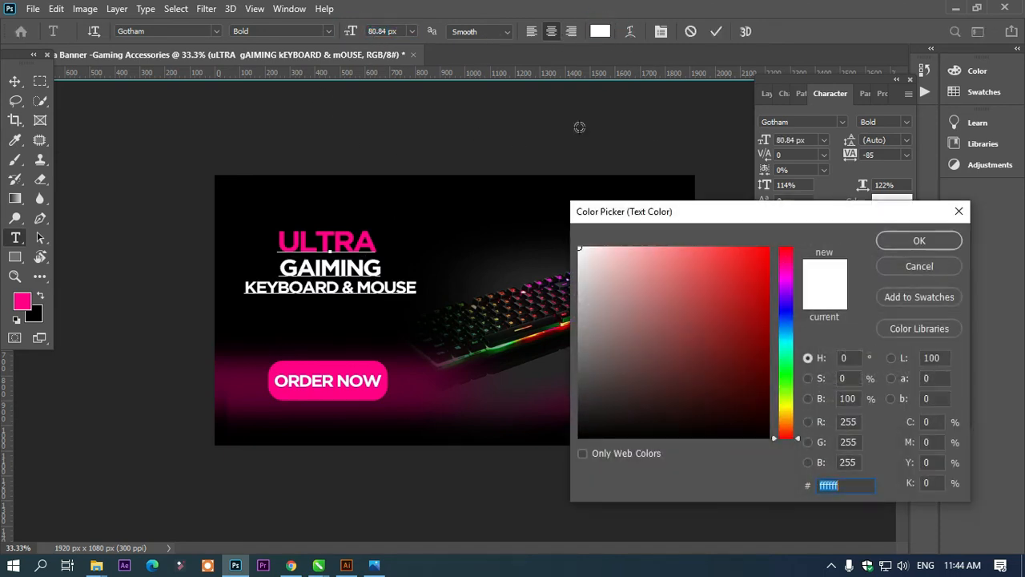
mouse_move(653, 213)
left_mouse_down()
mouse_move(712, 208)
mouse_move(665, 209)
left_mouse_up()
type("00ff8e")
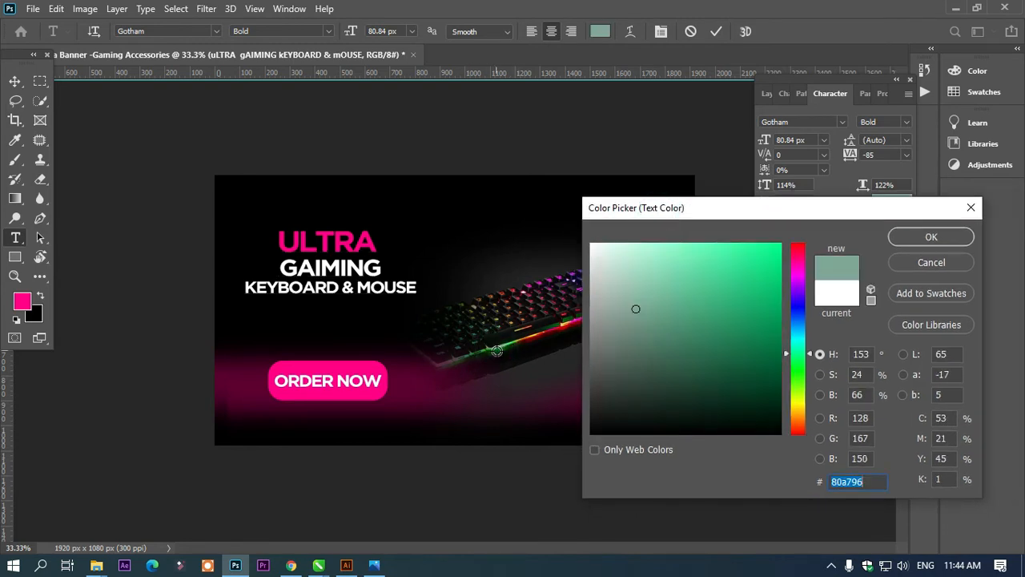
left_click_drag(773, 346, 775, 356)
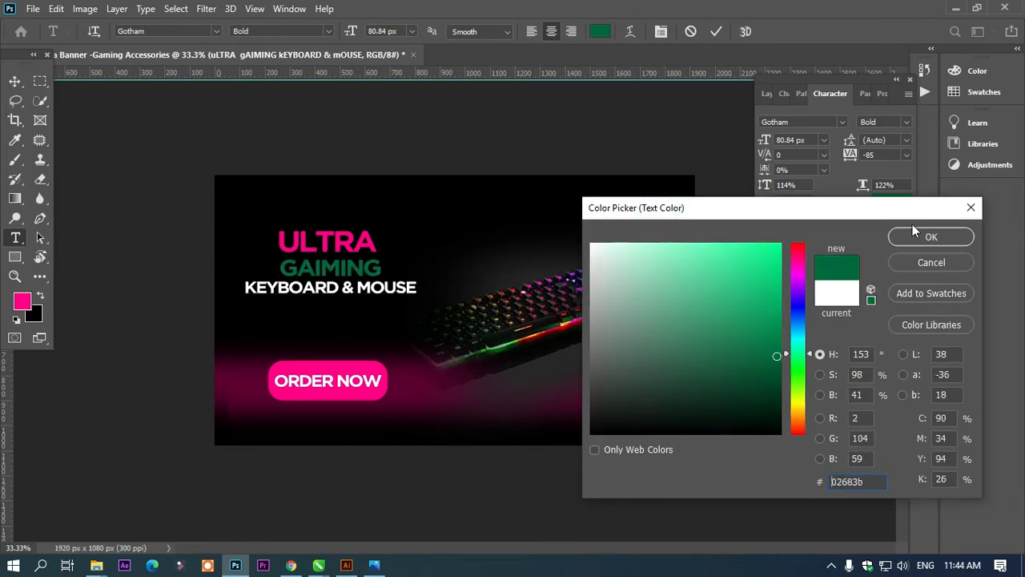
left_click_drag(780, 260, 783, 238)
left_click_drag(800, 365, 806, 383)
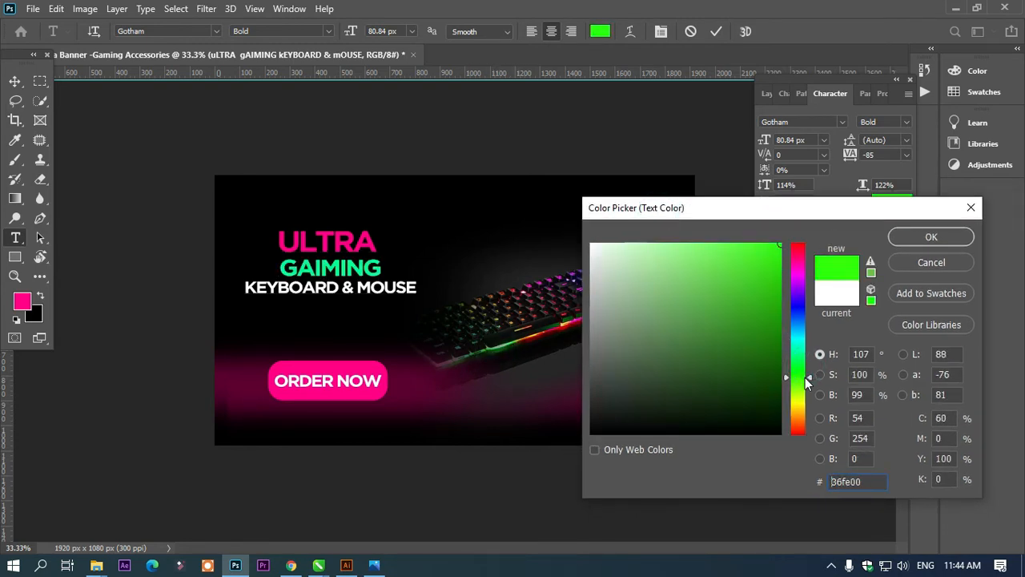
left_click(931, 238)
- Correct the spelling of GAIMING to GAMING in the headline and commit the text
left_click(320, 268)
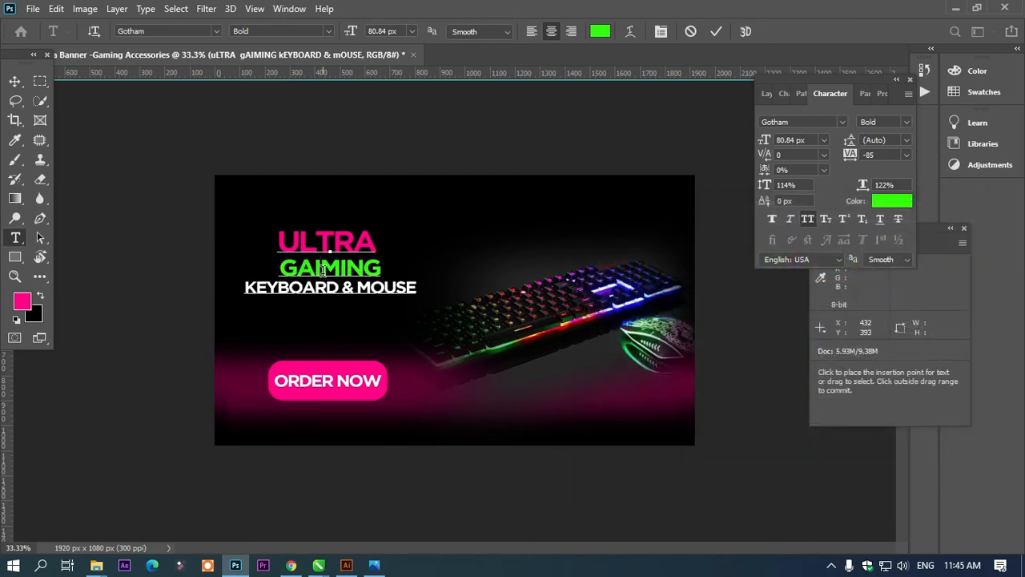
key("BackSpace")
left_click(15, 81)
left_click(261, 126)
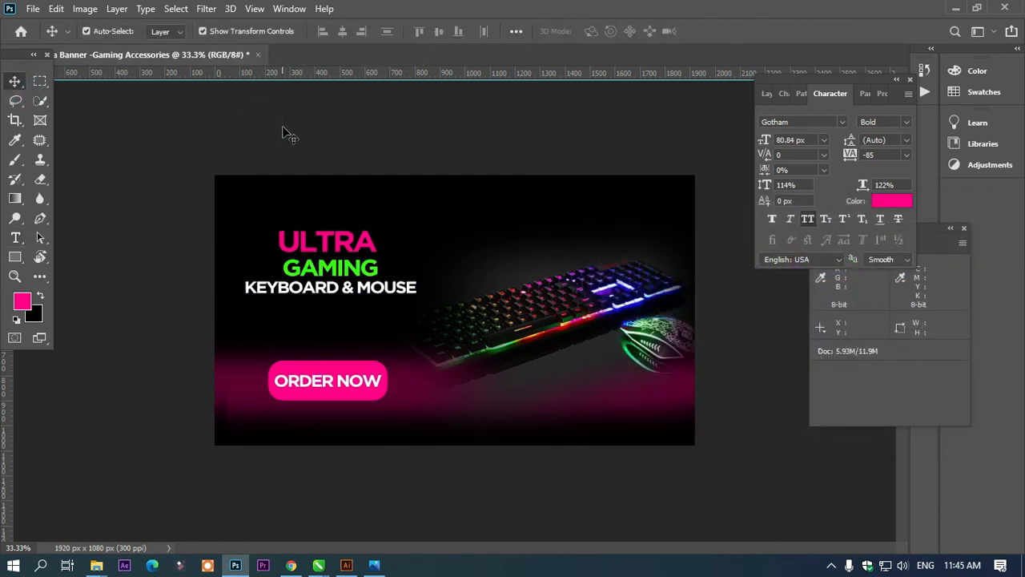
- Scale the three-line headline proportionally to about 123% and place it near the banner's upper-left corner
mouse_move(343, 264)
left_mouse_down()
mouse_move(336, 196)
mouse_move(334, 247)
left_mouse_up()
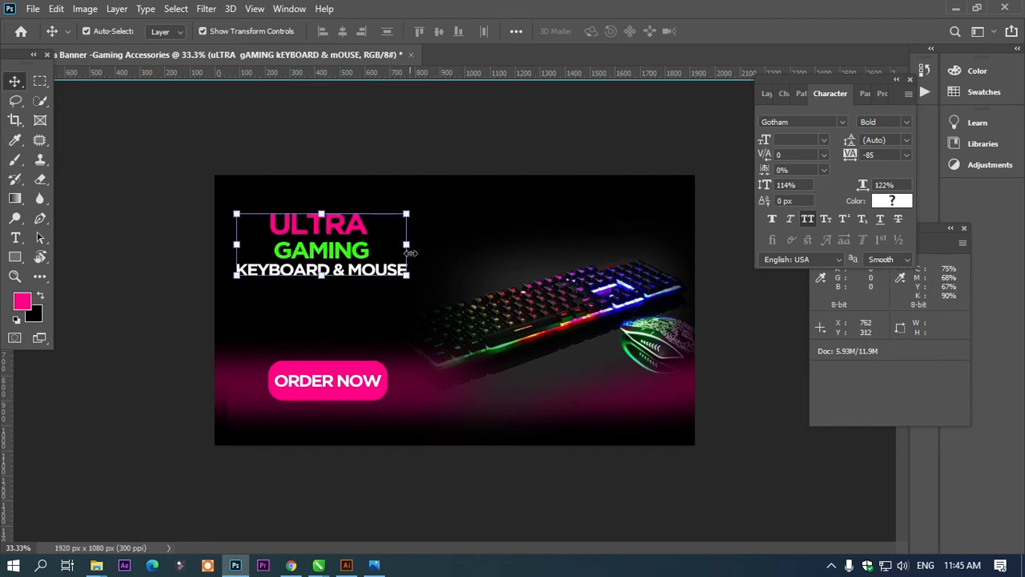
left_click_drag(408, 246, 446, 249)
left_click_drag(360, 227, 360, 238)
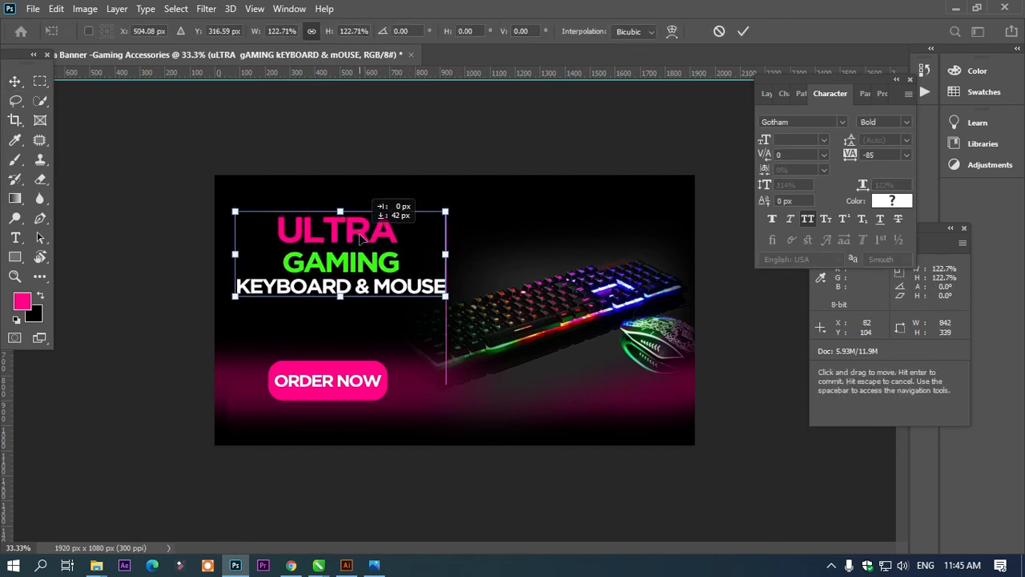
left_click(171, 133)
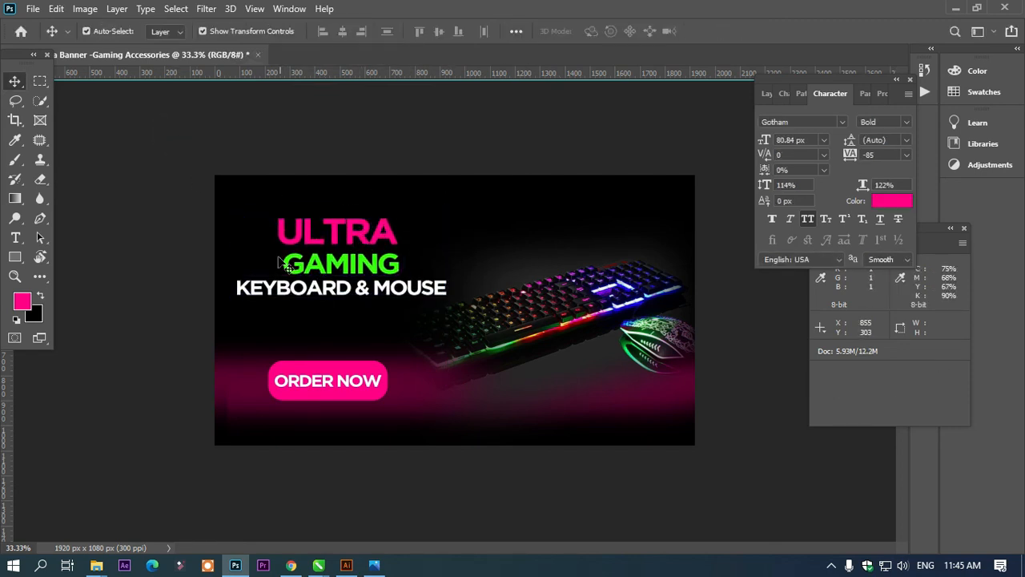
mouse_move(327, 229)
left_mouse_down()
mouse_move(343, 200)
mouse_move(320, 215)
left_mouse_up()
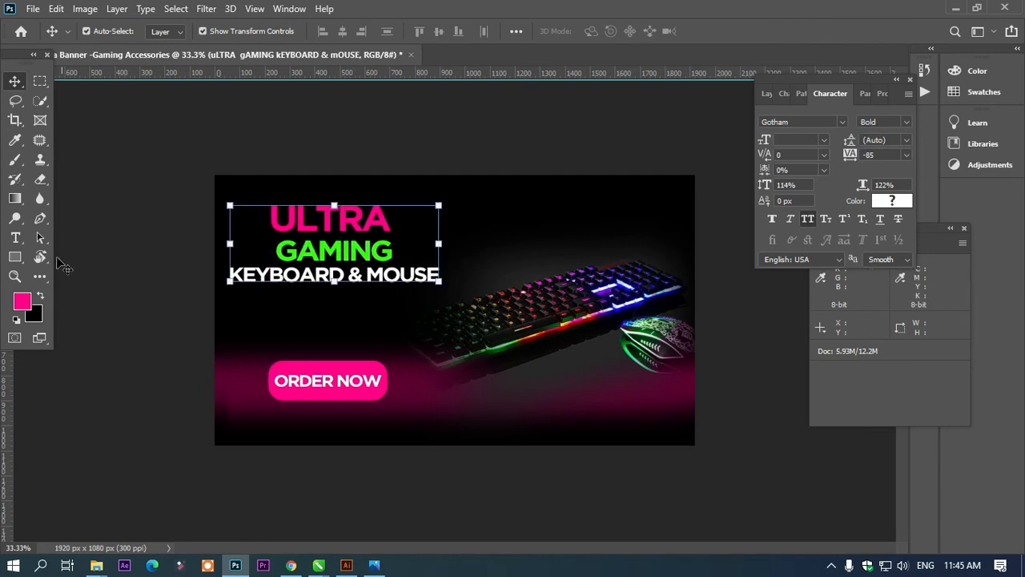
- Draw a pink ellipse of about 78 x 75 px to the right of the word ULTRA
left_click(16, 257)
left_click(15, 81)
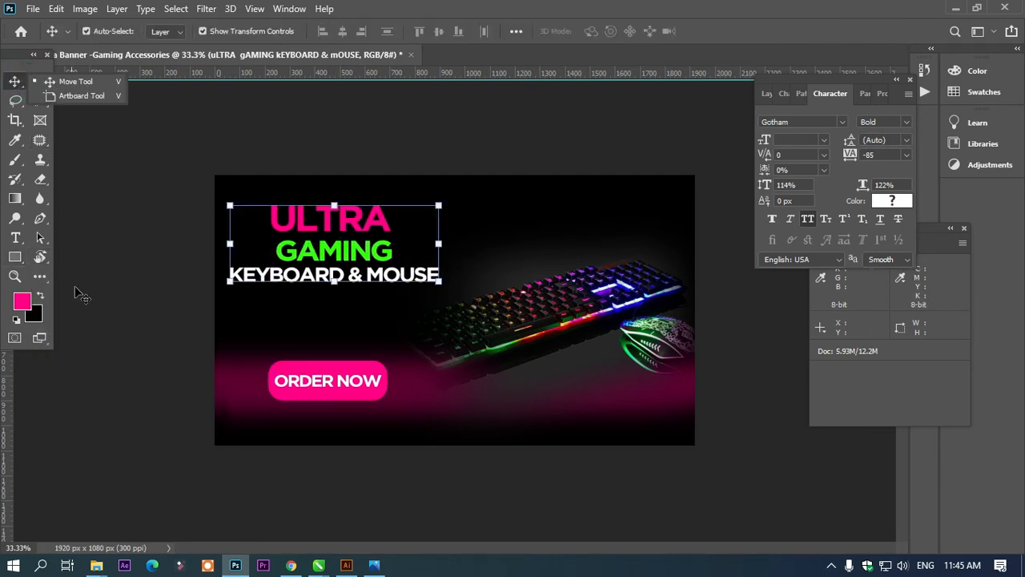
left_click(16, 257)
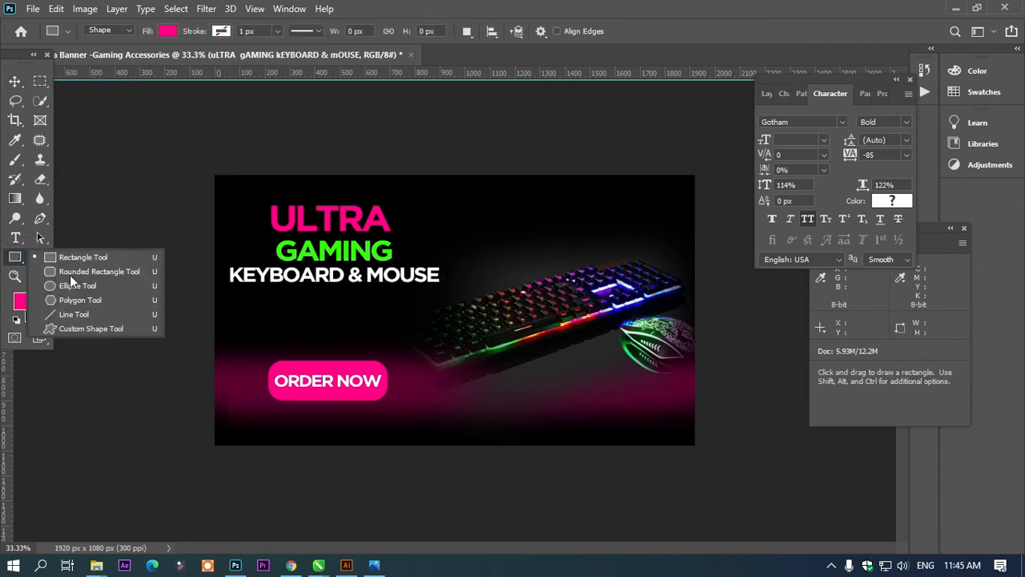
left_click(69, 275)
right_click(19, 261)
left_click(59, 261)
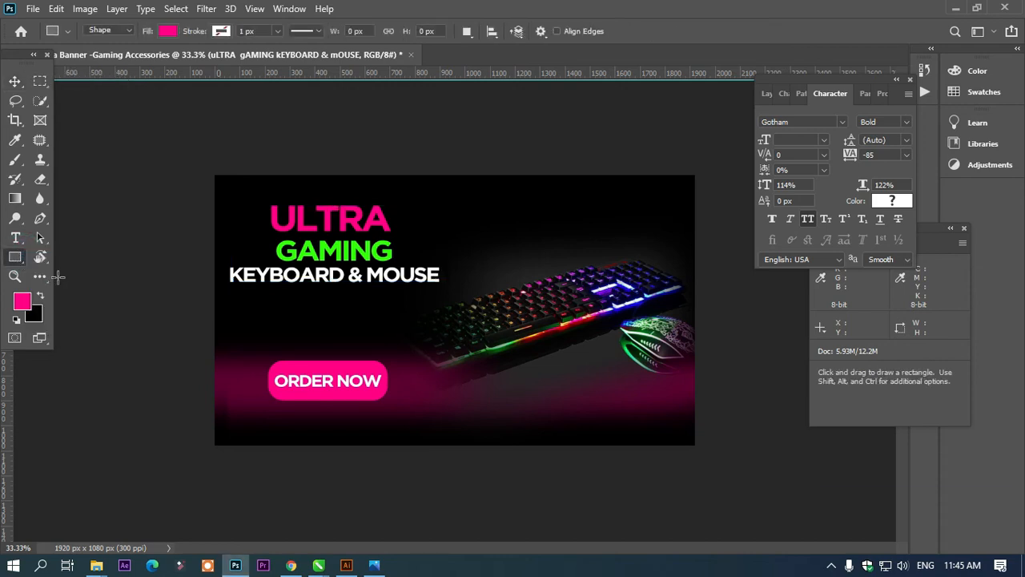
right_click(19, 261)
left_click(48, 272)
right_click(17, 260)
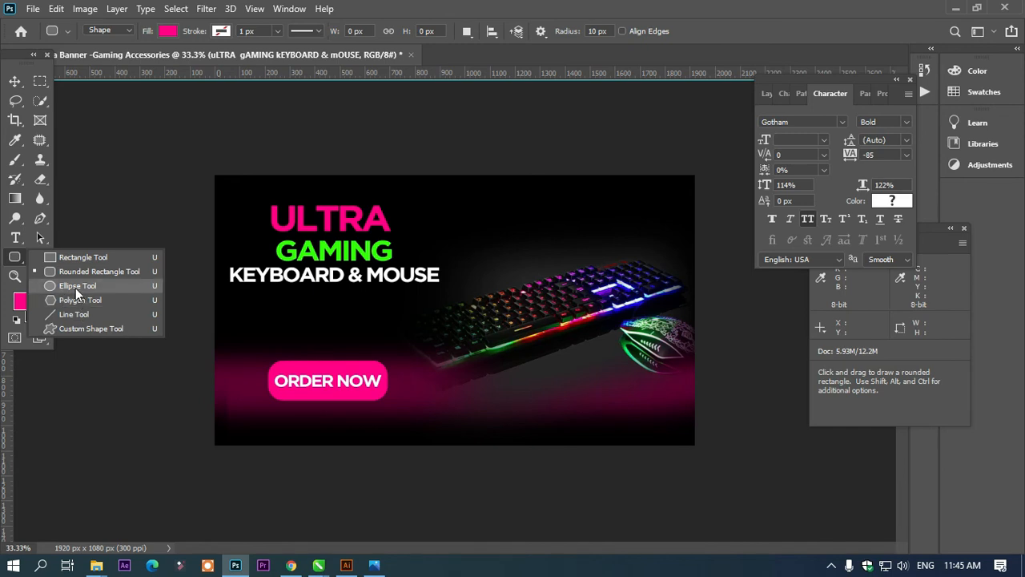
left_click(75, 285)
left_click_drag(438, 206, 458, 224)
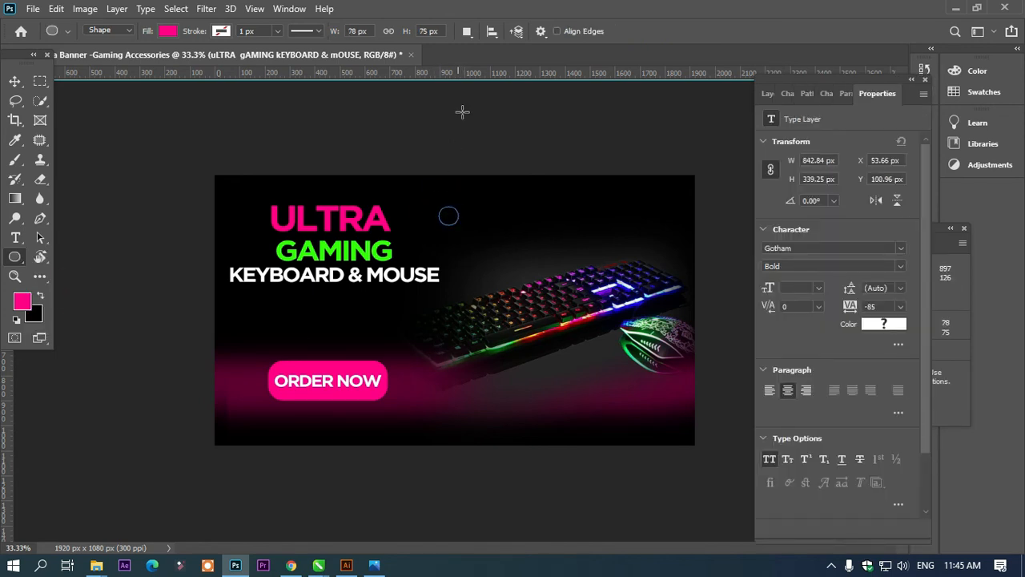
- Duplicate the pink ellipse three times to form a horizontal row of four dots
left_click(14, 80)
scroll(488, 245, "up", 2)
left_click_drag(446, 159, 574, 148)
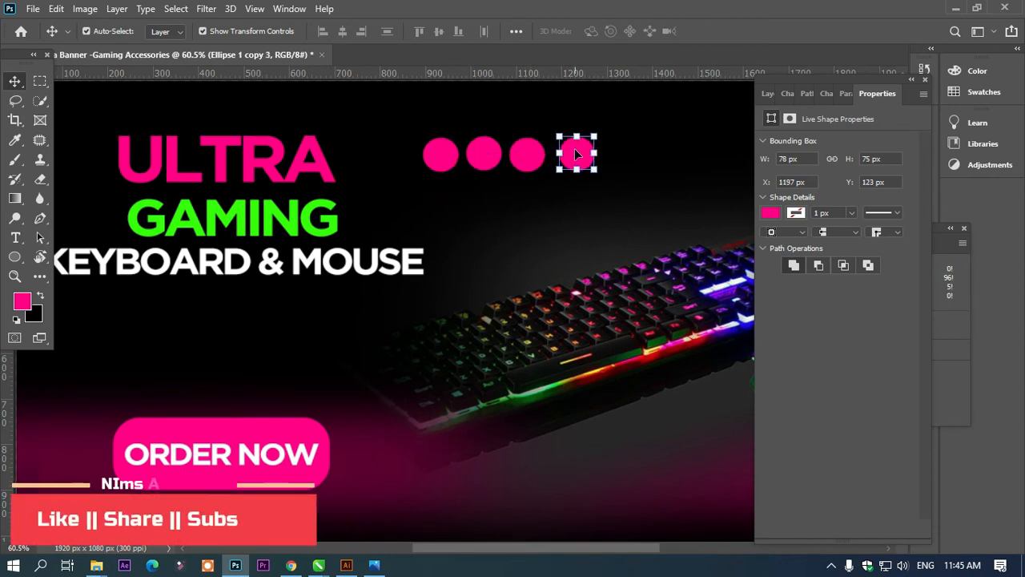
- Select all four ellipse layers and convert them into a single smart object
key("F7")
left_click(820, 247)
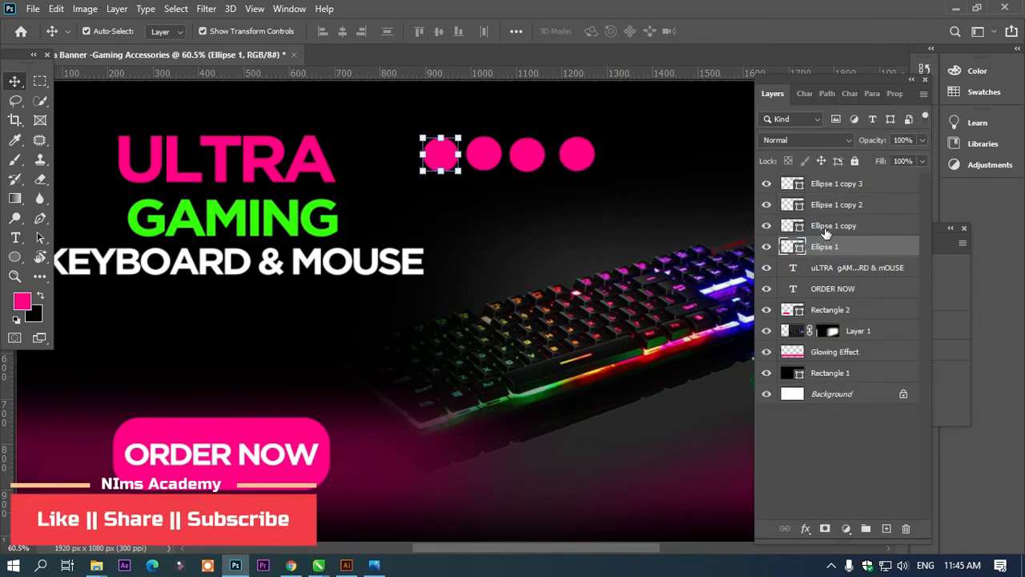
left_click(827, 193, "shift")
right_click(828, 192)
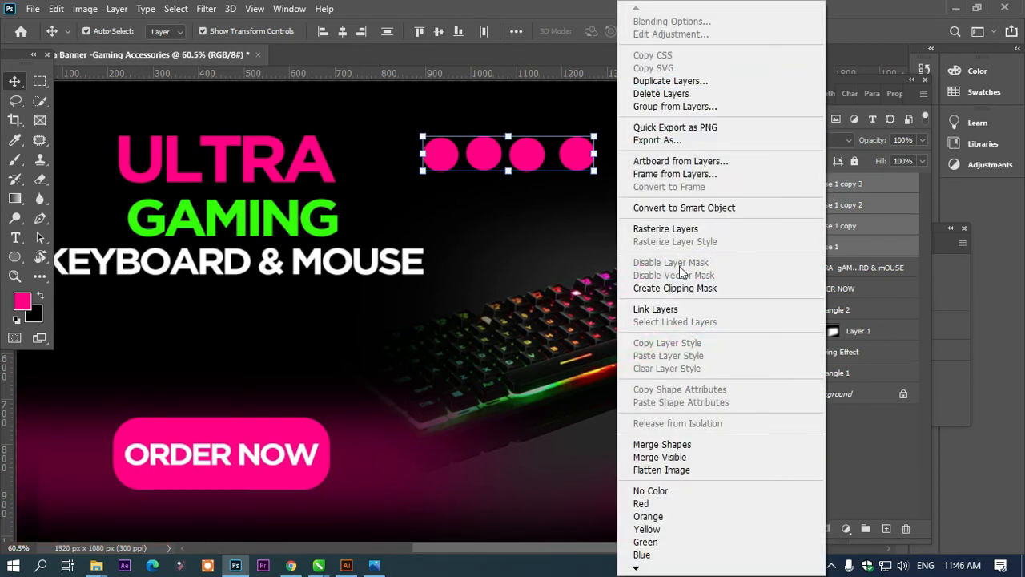
left_click(677, 209)
- Duplicate the dot row downward to make four rows and convert all four rows into one smart object
left_click_drag(583, 160, 593, 305)
left_click(847, 249, "shift")
right_click(847, 249)
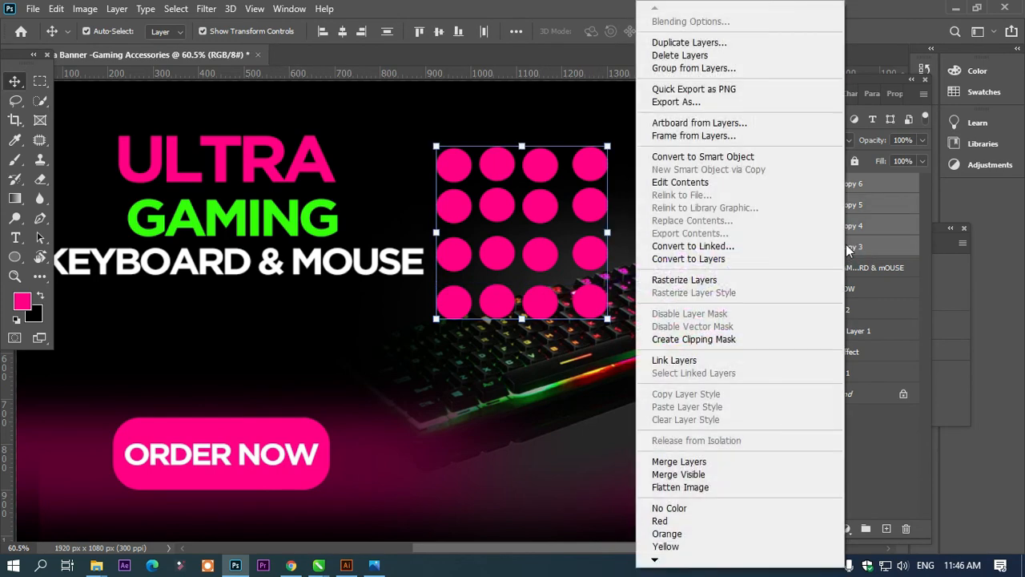
left_click(698, 156)
- Move the four-by-four dot grid slightly up and to the right, and place a duplicate beside it to make eight columns
left_click_drag(590, 167, 613, 143)
scroll(612, 142, "down", 3)
left_click_drag(570, 193, 684, 194)
- Convert the two adjoining dot grid layers into one smart object
left_click(818, 205, "shift")
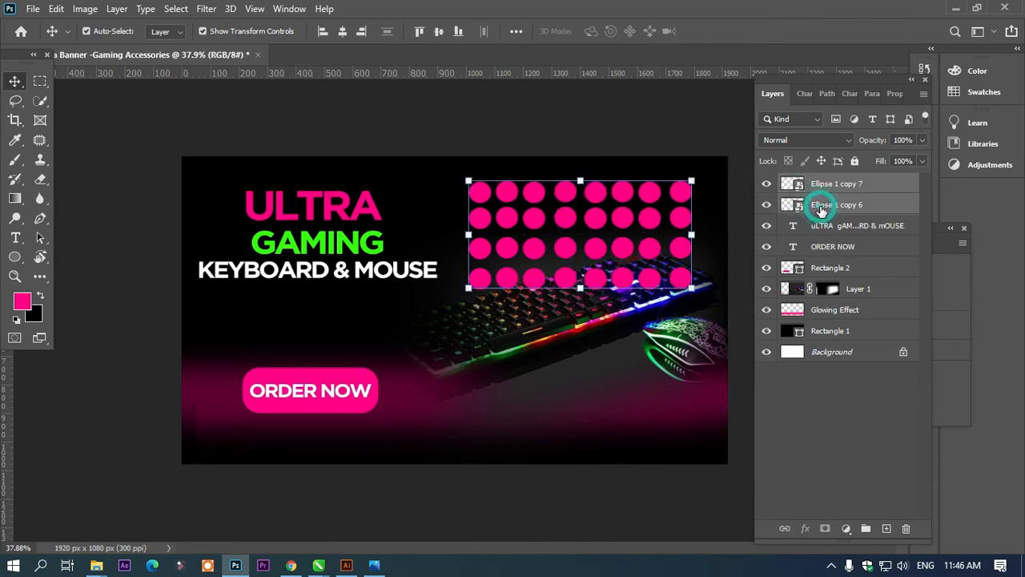
right_click(823, 210)
left_click(687, 158)
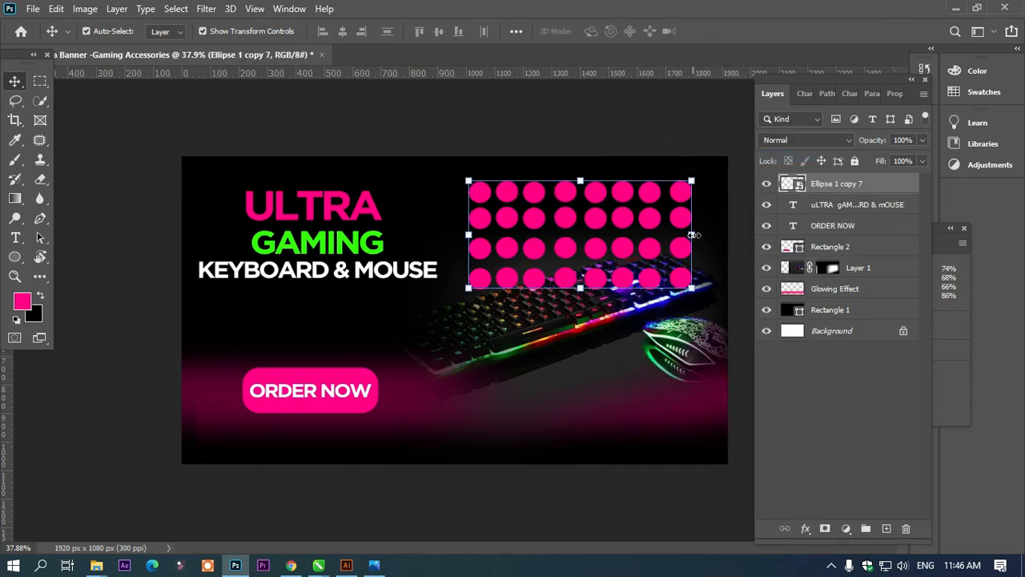
- Resize the eight-column dot grid on the banner and open its smart object contents for editing
left_click_drag(694, 235, 709, 176)
key("Return")
left_click(617, 108)
double_click(783, 183)
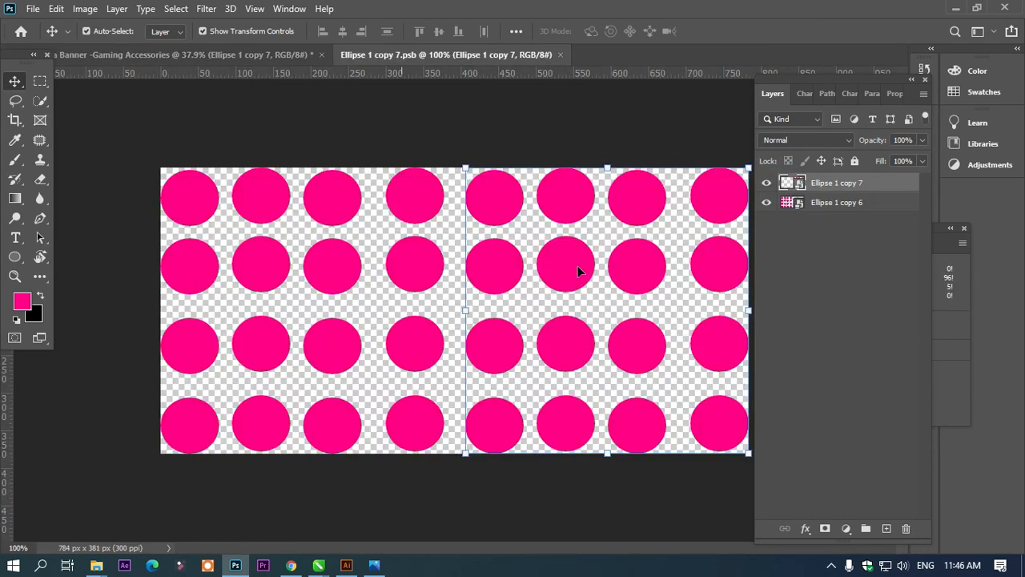
- Return to the banner document and set the dot grid layer's fill to 39% and opacity to 57%
left_click(255, 53)
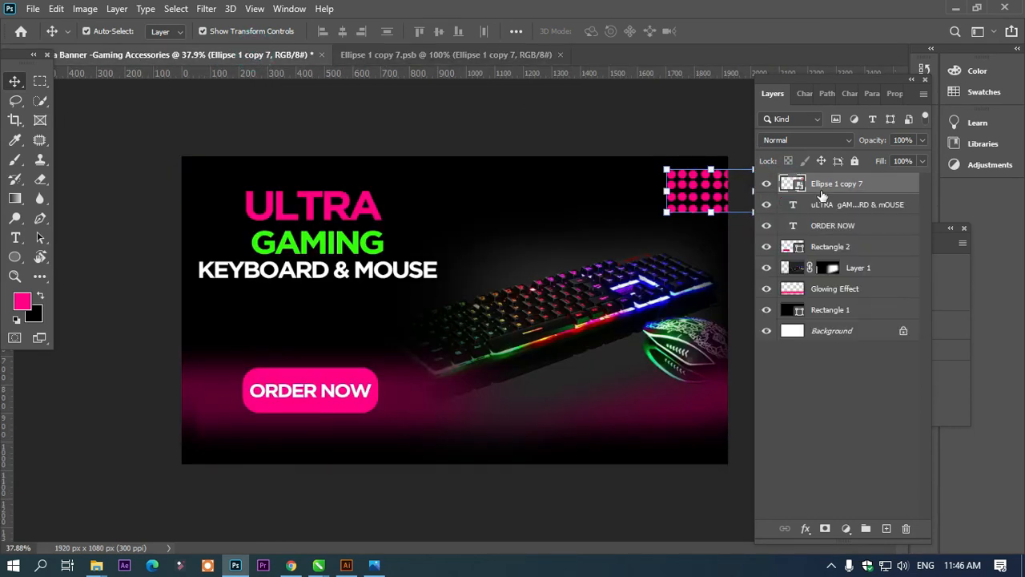
left_click(923, 160)
left_click_drag(889, 188, 878, 187)
left_click(922, 141)
left_click(634, 109)
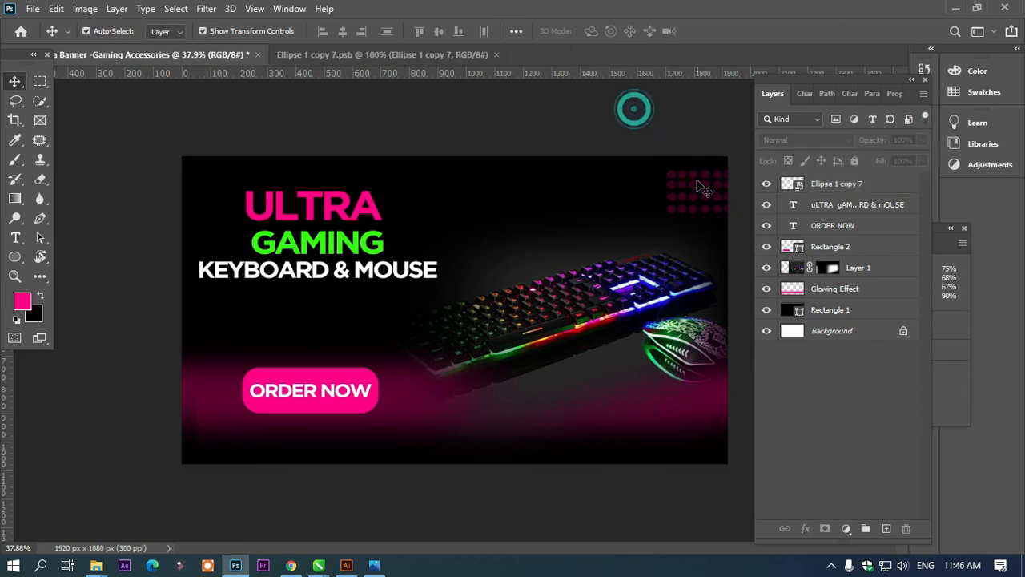
- Duplicate the dot grid to the banner's lower edge, below the mouse, and set the copy's opacity to 83%
left_click(709, 208)
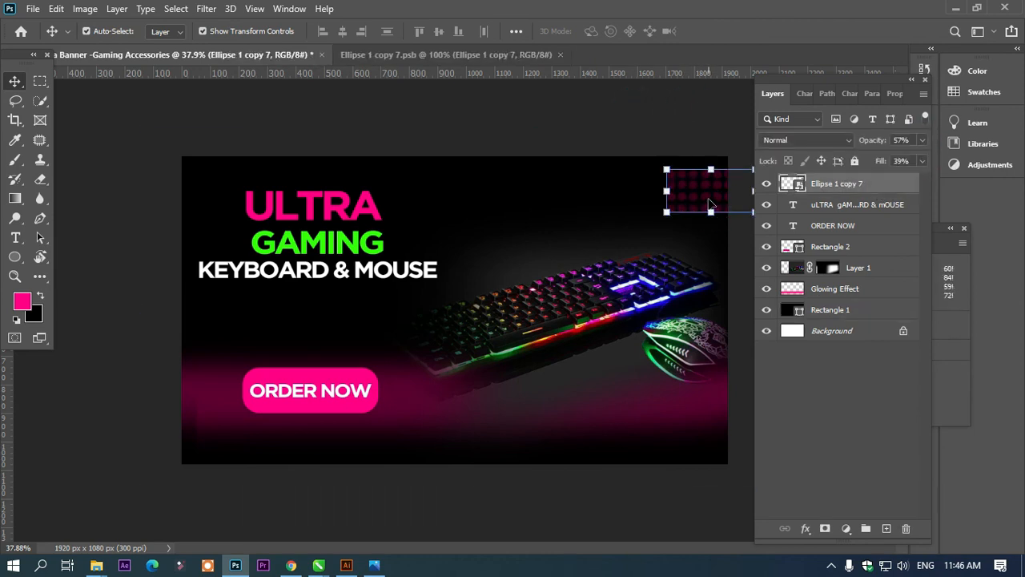
left_click_drag(708, 206, 596, 469)
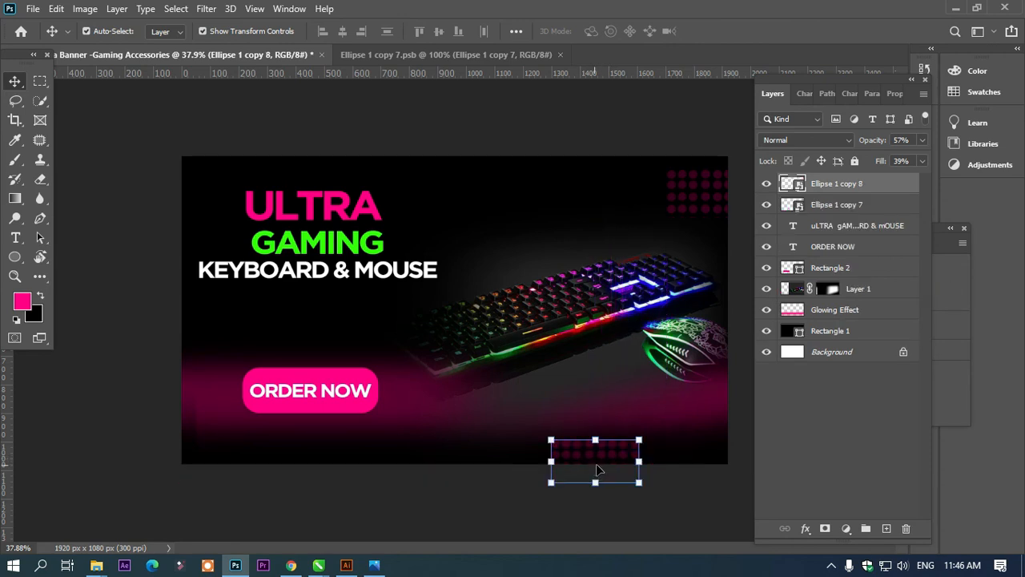
left_click_drag(898, 160, 909, 163)
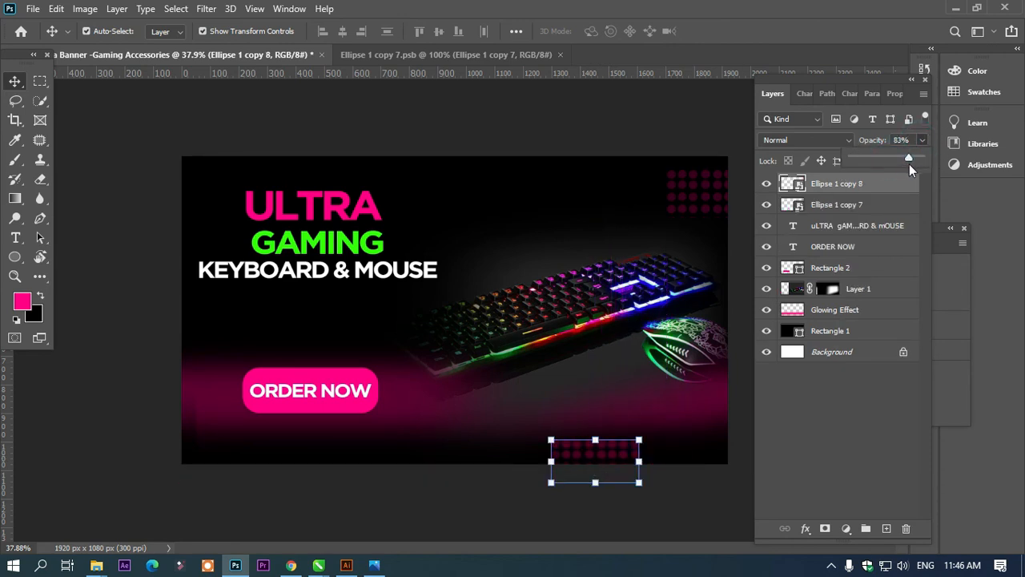
left_click(581, 93)
- Move the ULTRA GAMING KEYBOARD & MOUSE headline about 7 px to the left
left_click(315, 208)
left_click_drag(314, 208, 316, 209)
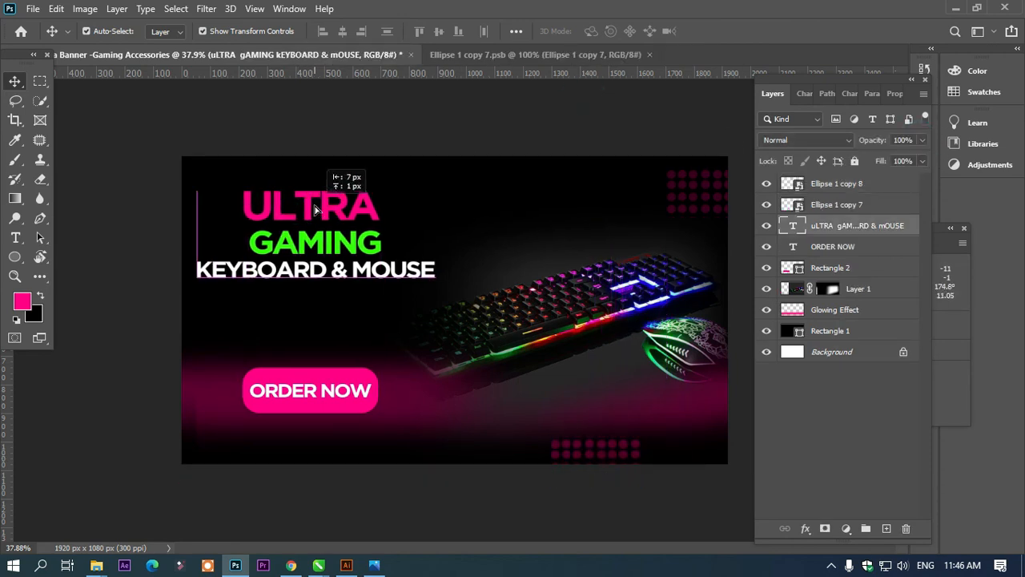
- Add the text BRAND LOGO near the banner's upper edge, between the headline and the dot grid
key("t")
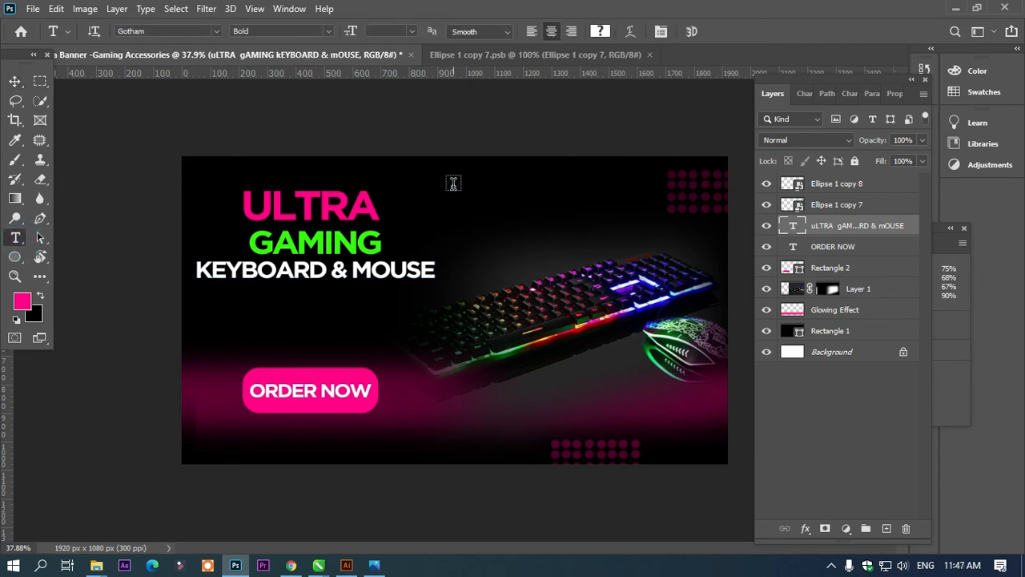
left_click(452, 183)
type("BRAD")
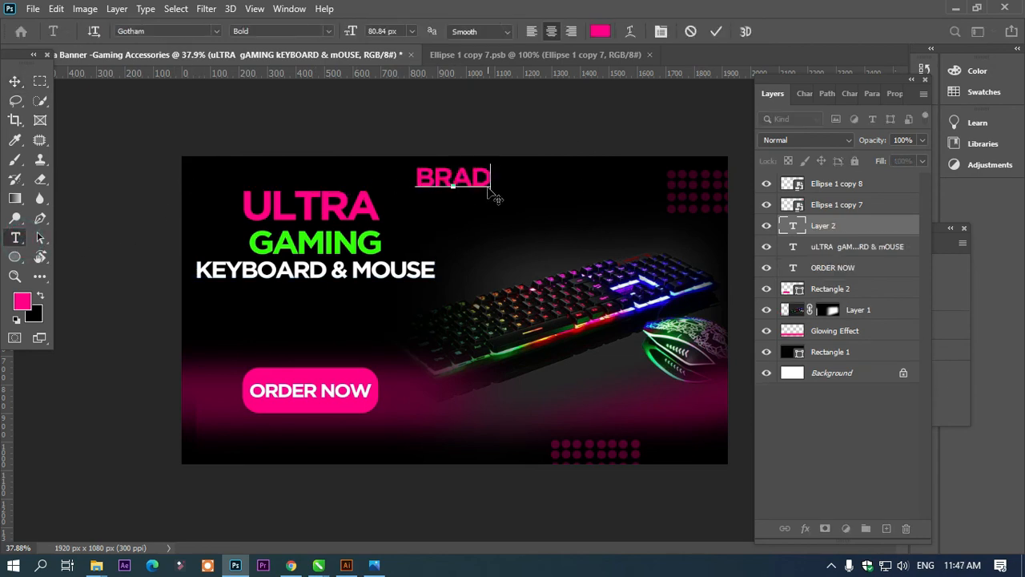
key("BackSpace")
type("ND LOGO")
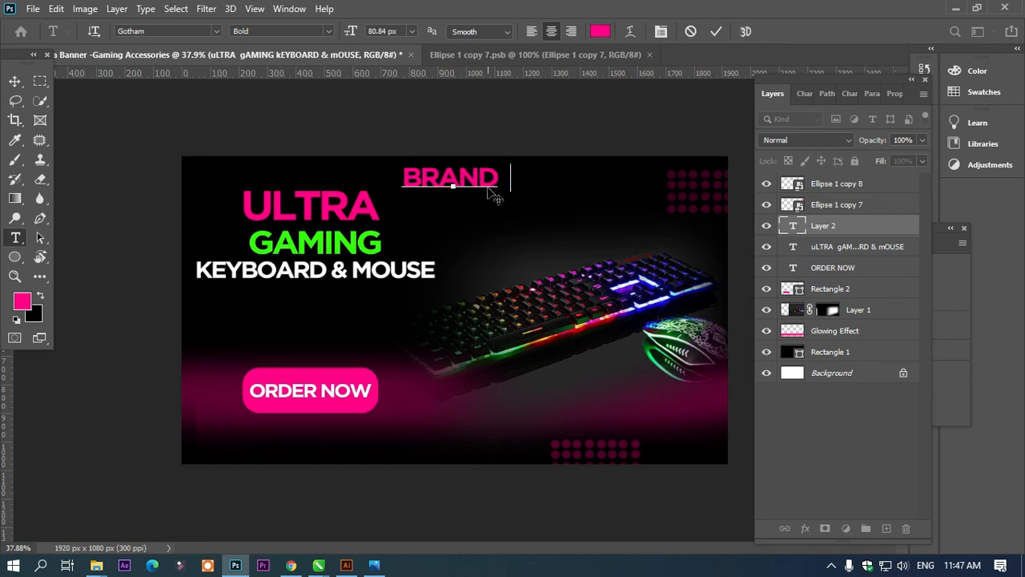
- Reduce the BRAND LOGO text to 36.84 pt and move it to the right along the banner's upper edge
key("ctrl+a")
left_click_drag(351, 33, 319, 43)
left_click_drag(465, 195, 521, 197)
left_click(20, 83)
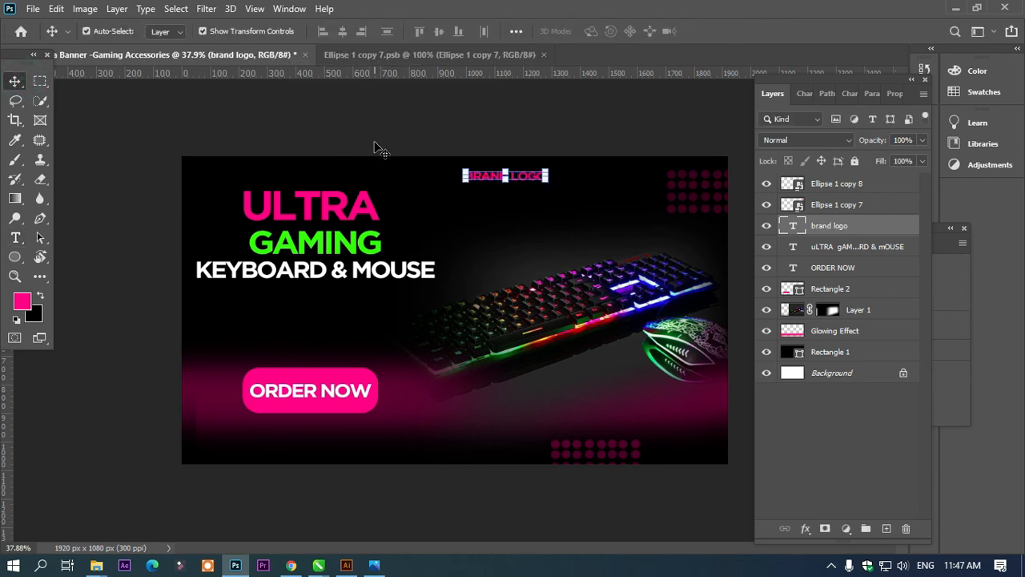
left_click(376, 144)
- Change the BRAND LOGO text colour to white
left_click(488, 174)
key("s")
key("t")
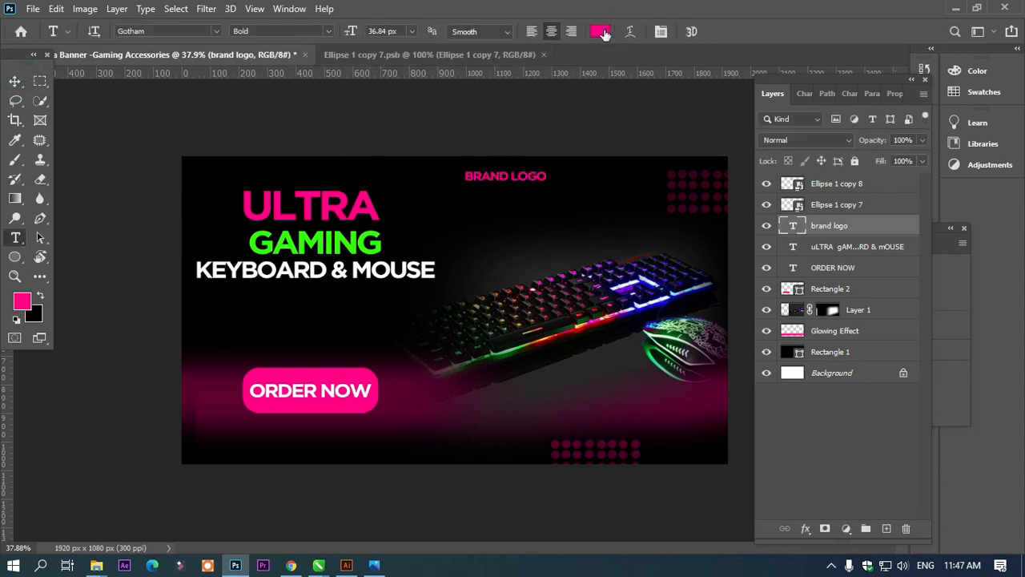
left_click(600, 31)
type("ffffff")
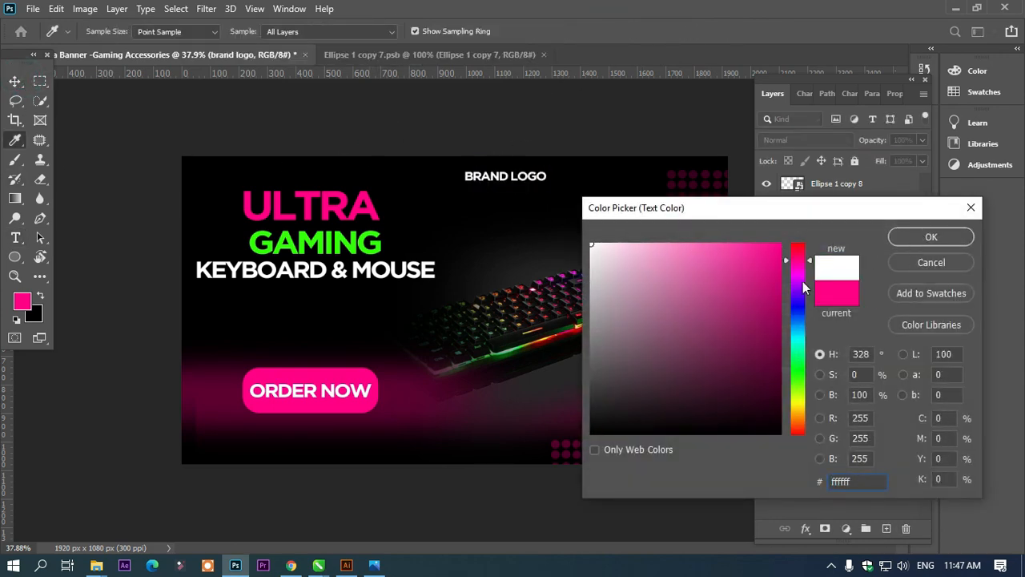
left_click(797, 330)
left_click_drag(760, 281, 822, 226)
left_click_drag(777, 348, 782, 369)
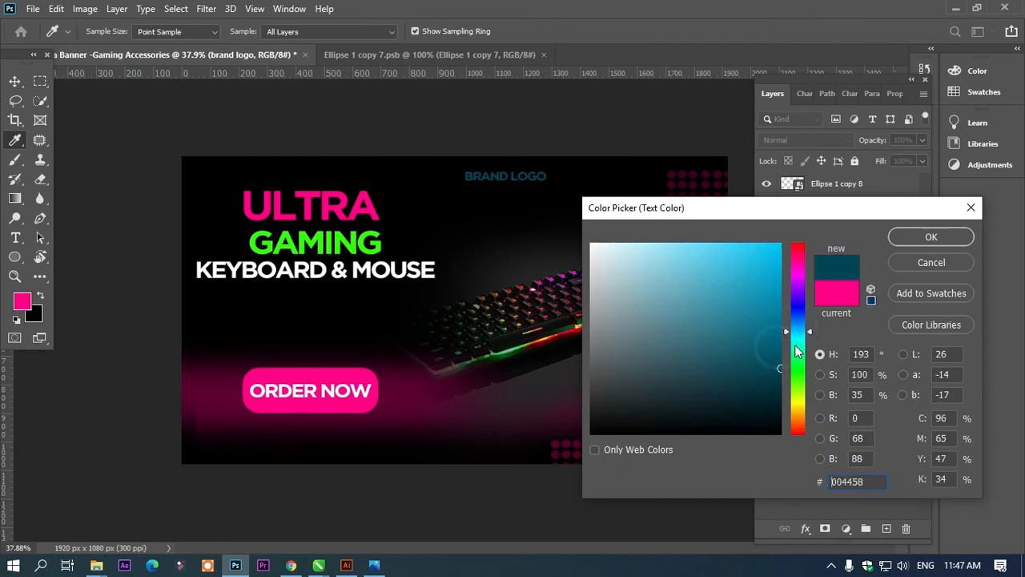
left_click(647, 244)
left_click(931, 236)
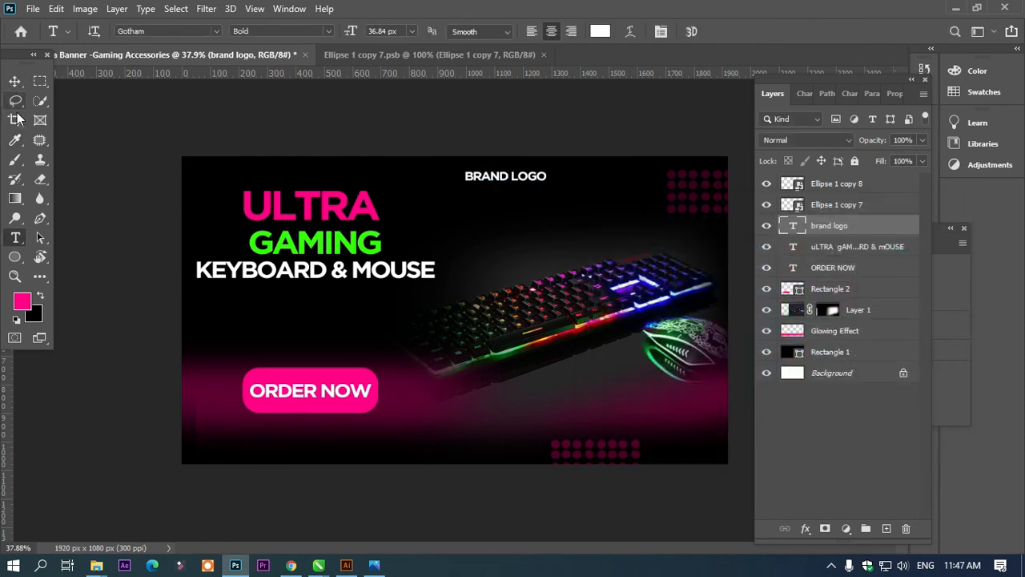
- Draw a thin pink rectangle about 362 x 6 px as an underline beneath the BRAND LOGO text
right_click(17, 258)
left_click(88, 255)
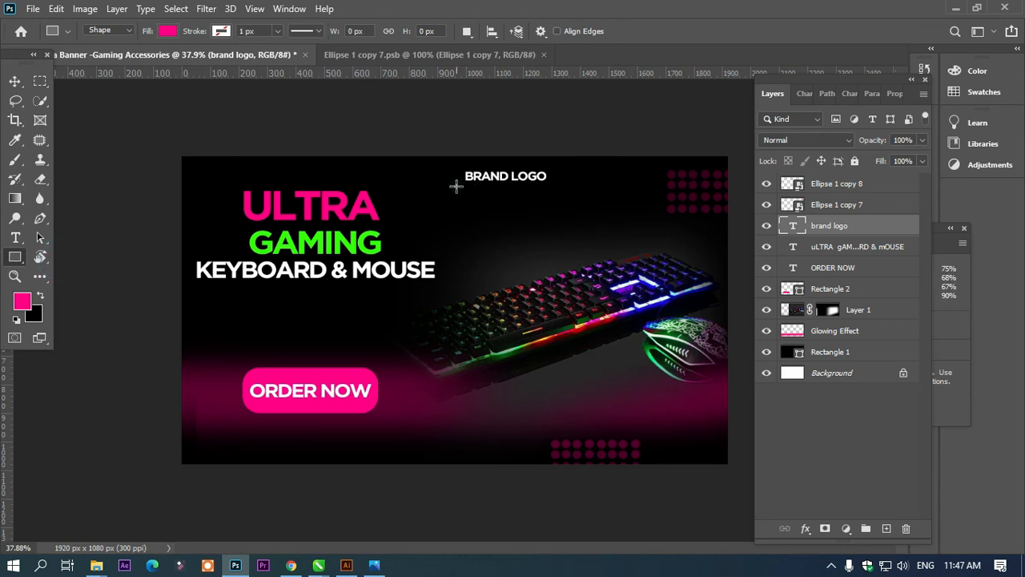
left_click_drag(456, 187, 559, 187)
left_click(16, 83)
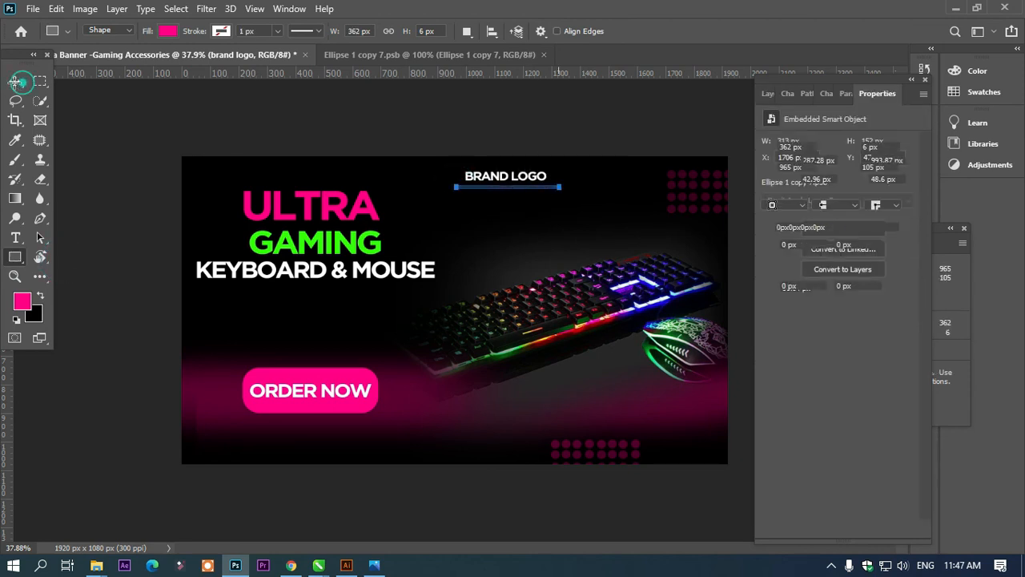
left_click(17, 84)
left_click(290, 102)
scroll(438, 130, "down", 4)
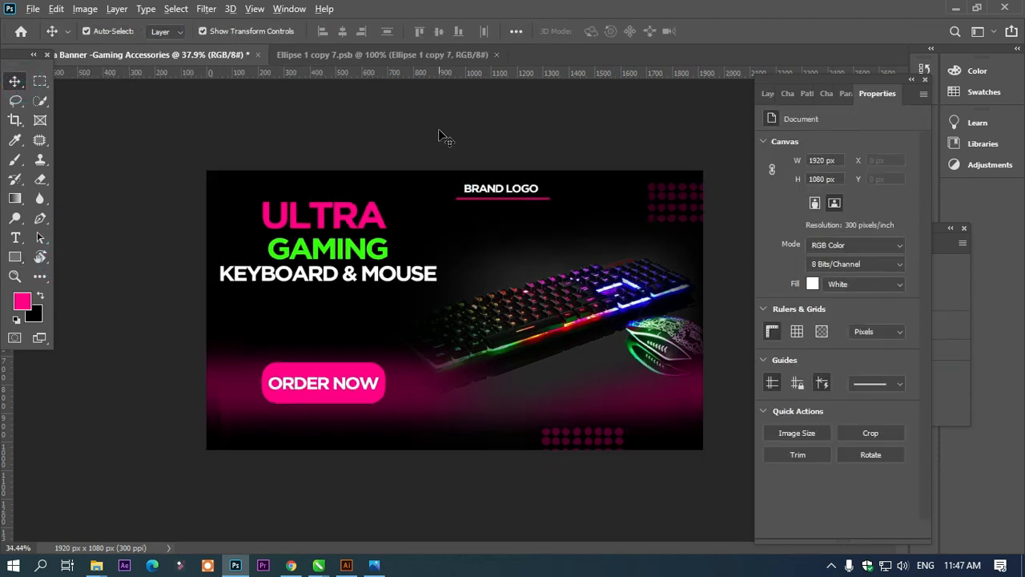